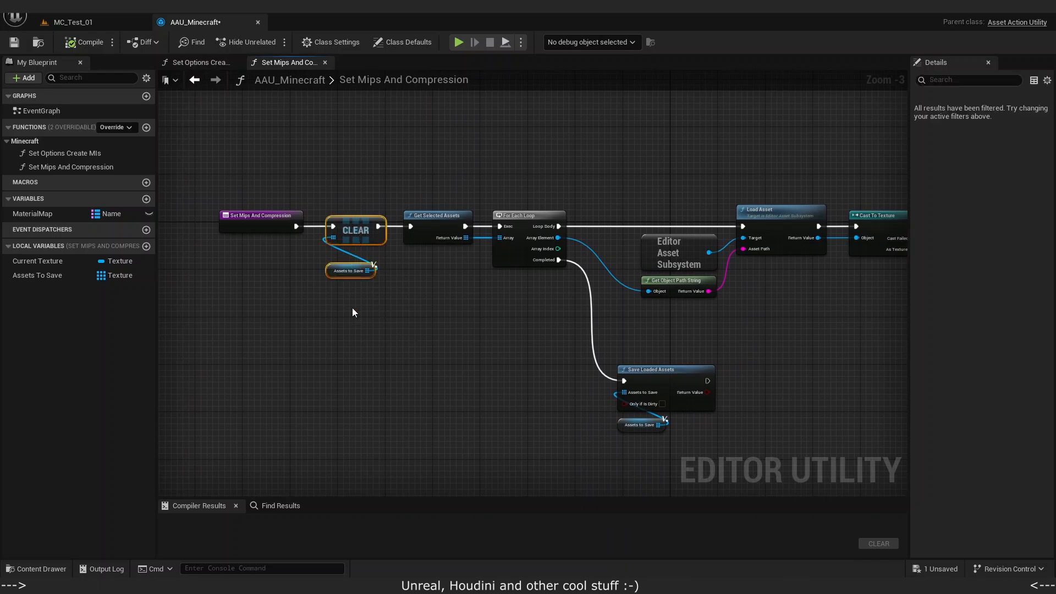
Step: Examine the Set Mips And Compression function graph, from the asset loop through the texture settings to the Save Loaded Assets node
{"action": "right_click_drag", "start_coordinate": [467, 307], "coordinate": [331, 303]}
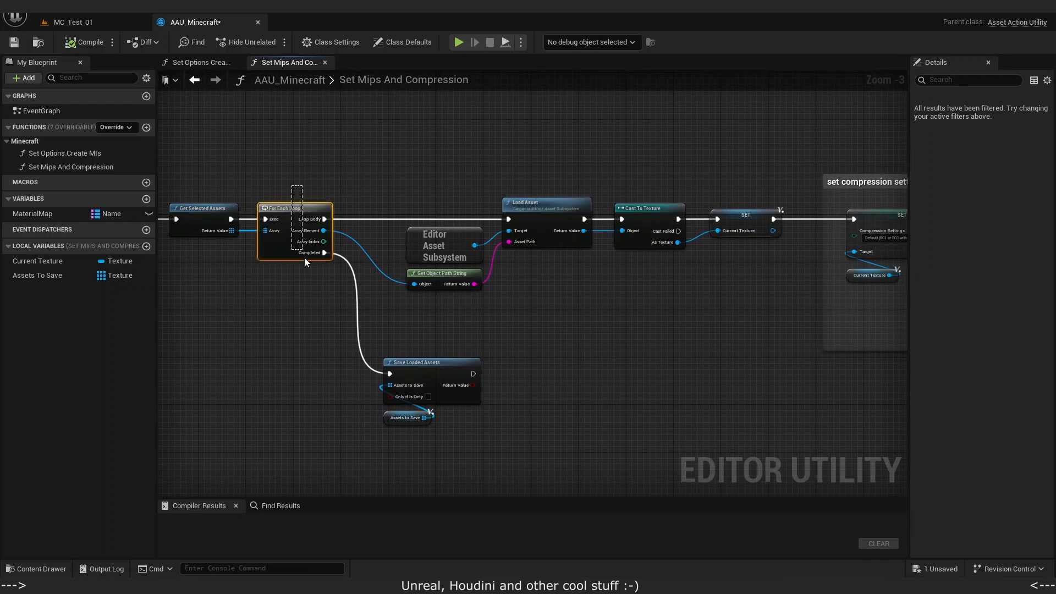
{"action": "right_click_drag", "start_coordinate": [572, 296], "coordinate": [555, 252]}
{"action": "right_click_drag", "start_coordinate": [607, 231], "coordinate": [513, 271]}
{"action": "left_click_drag", "start_coordinate": [485, 205], "coordinate": [489, 203]}
{"action": "right_click_drag", "start_coordinate": [535, 263], "coordinate": [179, 289]}
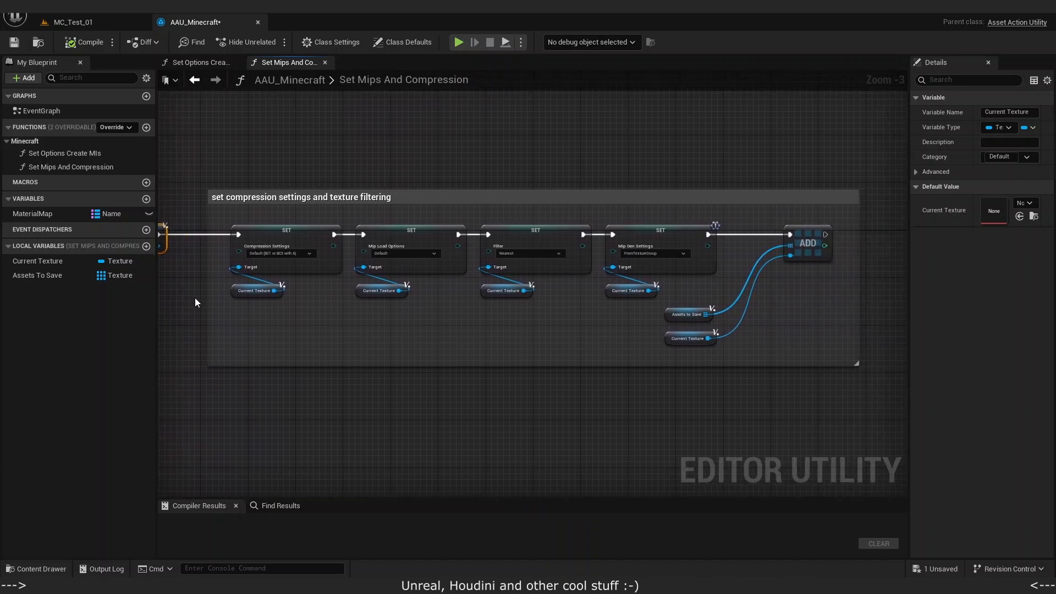
{"action": "left_click_drag", "start_coordinate": [290, 251], "coordinate": [292, 253]}
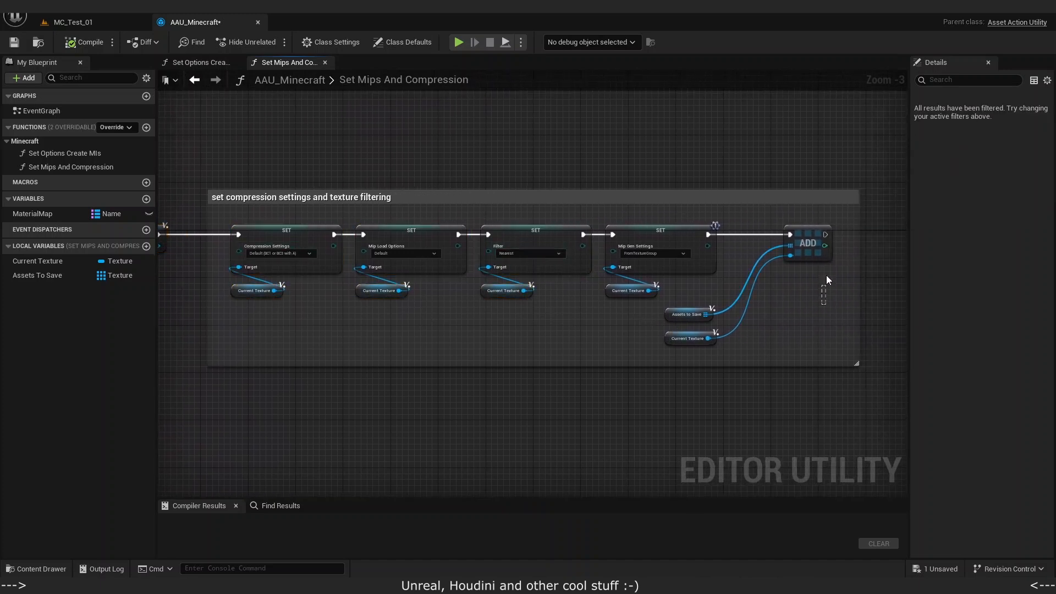
{"action": "right_click_drag", "start_coordinate": [308, 326], "coordinate": [867, 268]}
{"action": "right_click_drag", "start_coordinate": [525, 251], "coordinate": [738, 252]}
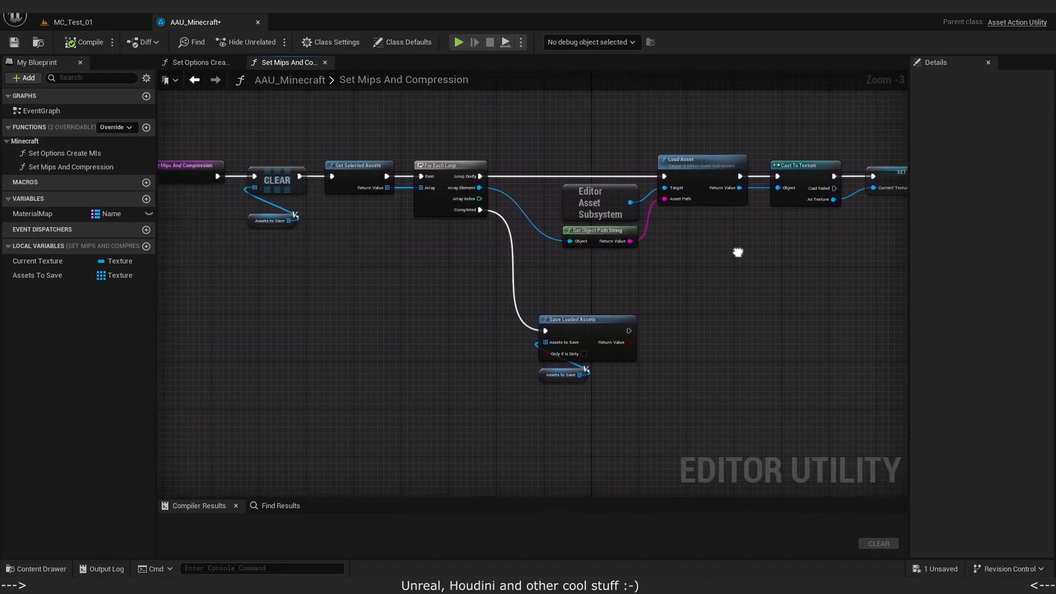
{"action": "left_click_drag", "start_coordinate": [565, 364], "coordinate": [504, 300]}
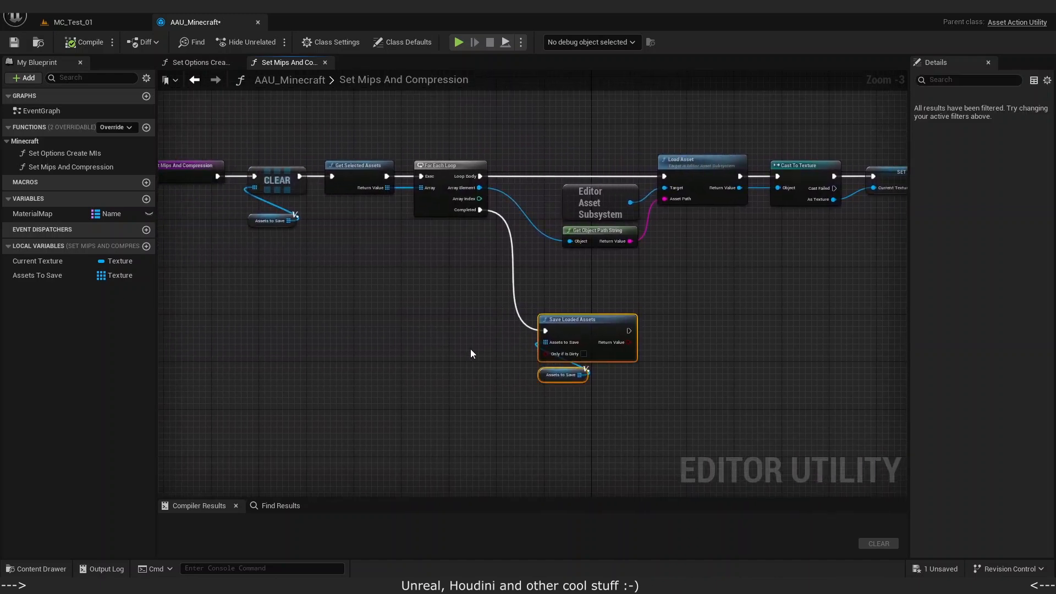
{"action": "right_click_drag", "start_coordinate": [470, 348], "coordinate": [459, 311]}
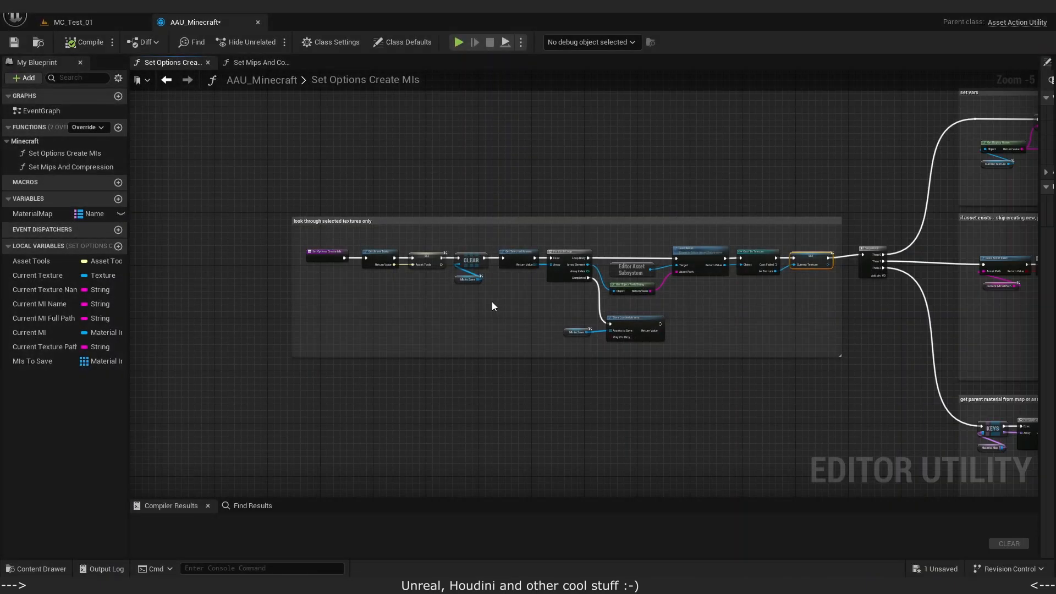
Step: Examine the selected-texture loop and the "set vars" section in the Set Options Create MIs function
{"action": "scroll", "coordinate": [453, 332], "scroll_direction": "up", "scroll_amount": 2}
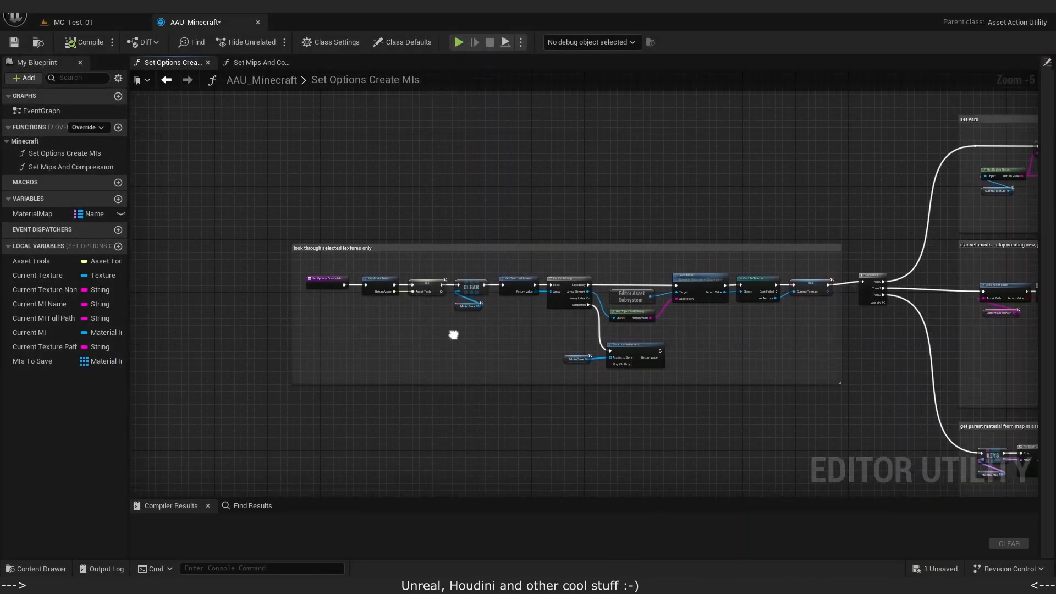
{"action": "right_click_drag", "start_coordinate": [517, 342], "coordinate": [430, 297]}
{"action": "right_click_drag", "start_coordinate": [556, 296], "coordinate": [268, 292]}
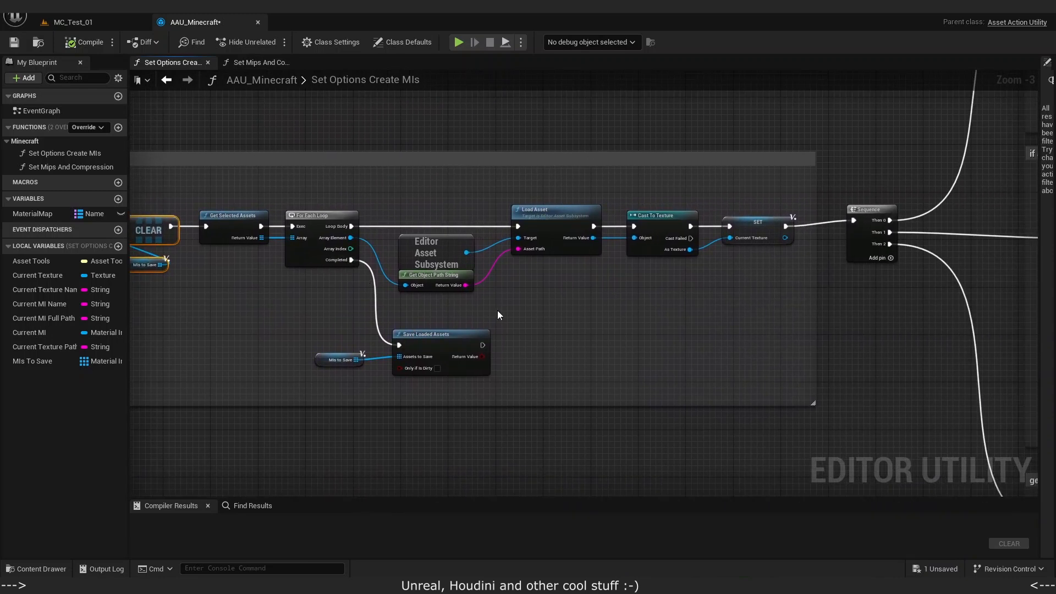
{"action": "left_click", "coordinate": [760, 216]}
{"action": "right_click_drag", "start_coordinate": [754, 265], "coordinate": [334, 406]}
{"action": "right_click_drag", "start_coordinate": [643, 253], "coordinate": [278, 336]}
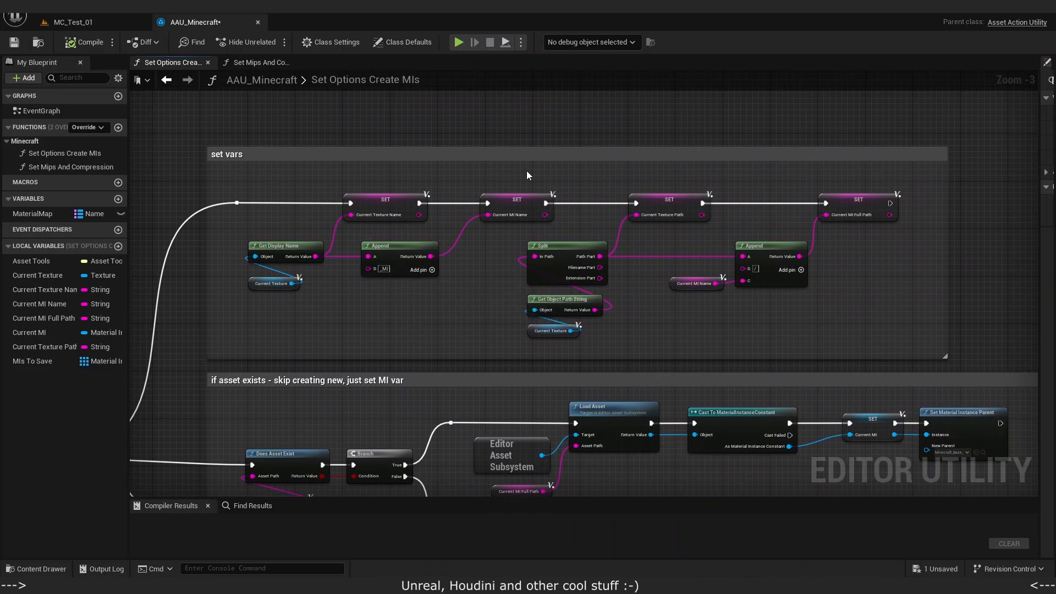
{"action": "left_click_drag", "start_coordinate": [822, 168], "coordinate": [854, 209]}
Step: Examine the asset-exists branch and the section that gets the parent material from the map in Set Options Create MIs
{"action": "right_click_drag", "start_coordinate": [309, 359], "coordinate": [316, 138]}
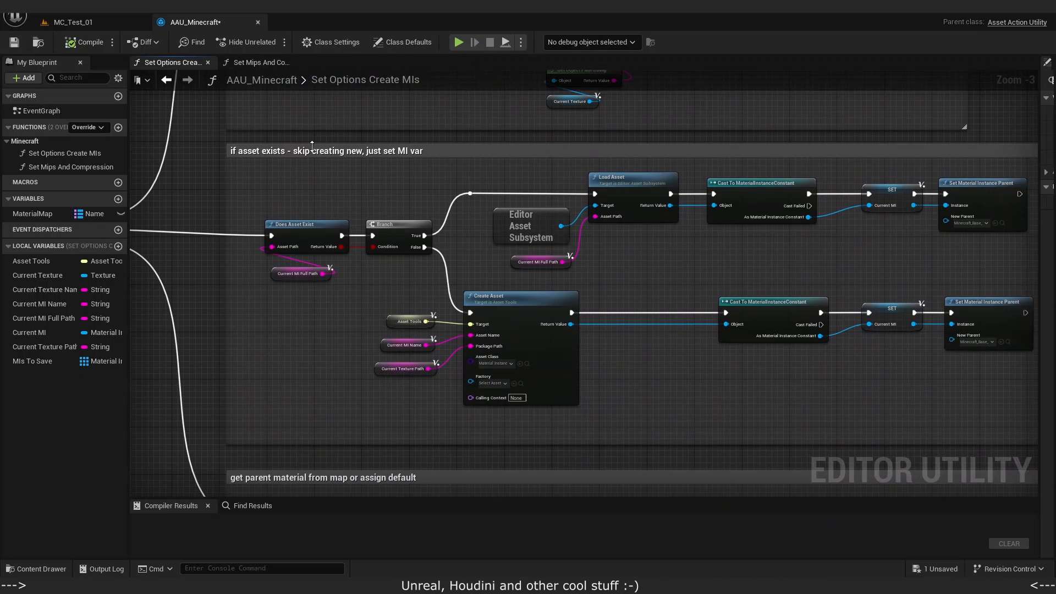
{"action": "left_click_drag", "start_coordinate": [300, 189], "coordinate": [312, 291]}
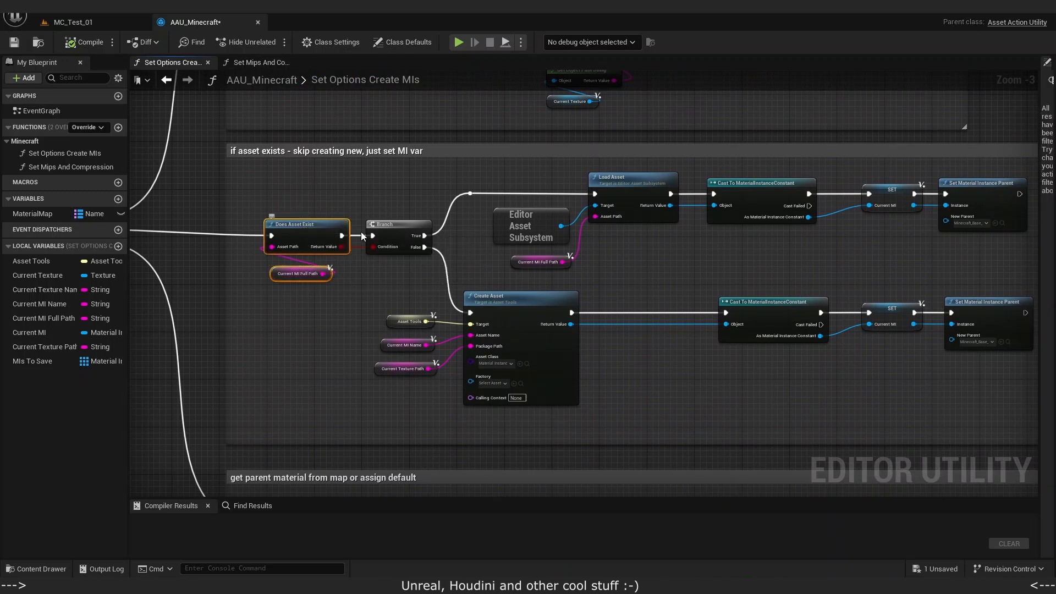
{"action": "right_click_drag", "start_coordinate": [479, 193], "coordinate": [392, 183]}
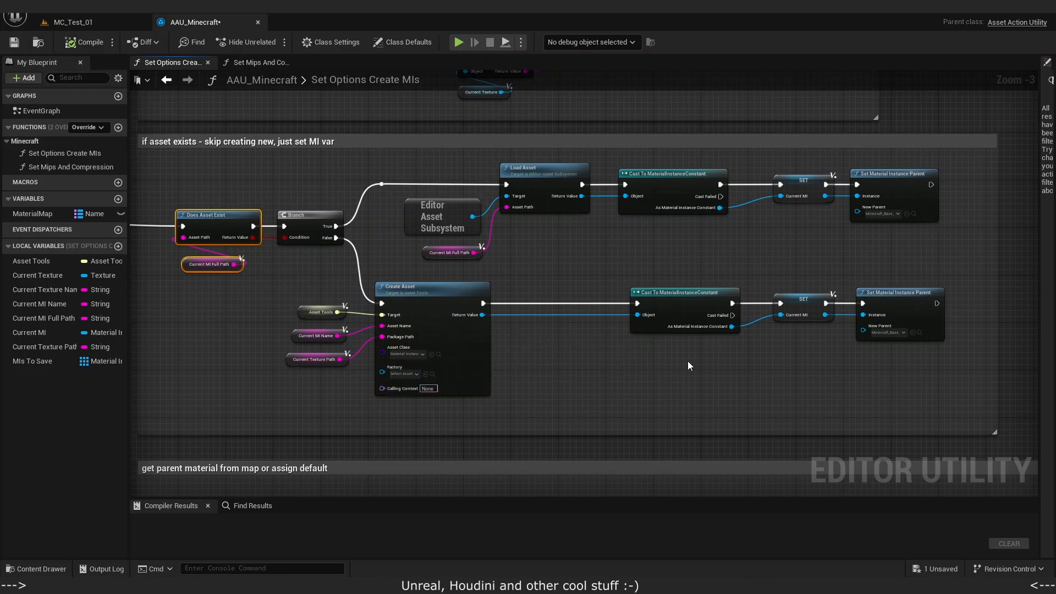
{"action": "right_click_drag", "start_coordinate": [584, 399], "coordinate": [753, 107]}
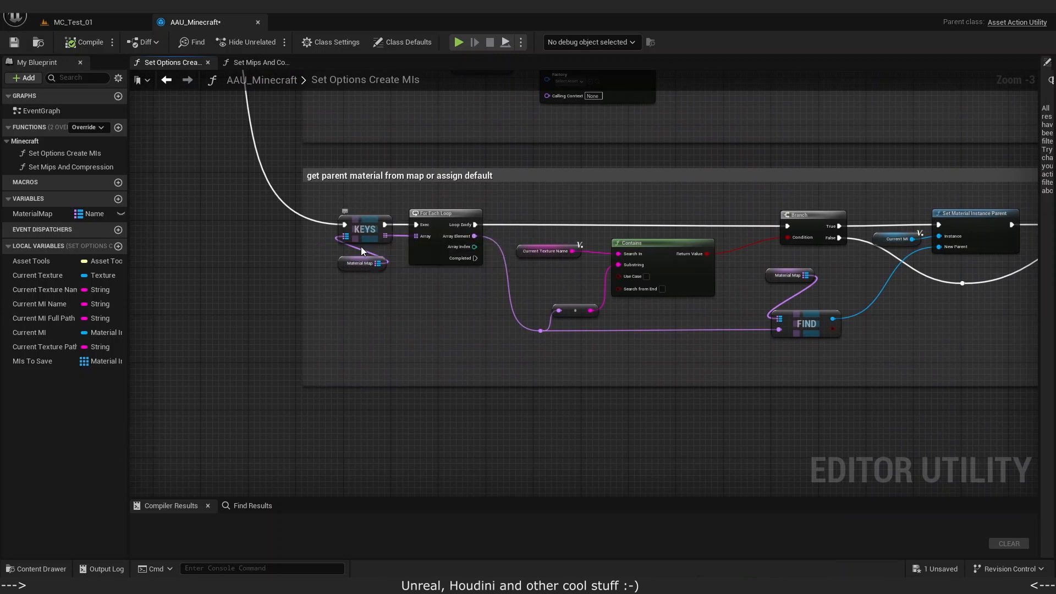
{"action": "right_click_drag", "start_coordinate": [543, 333], "coordinate": [400, 328]}
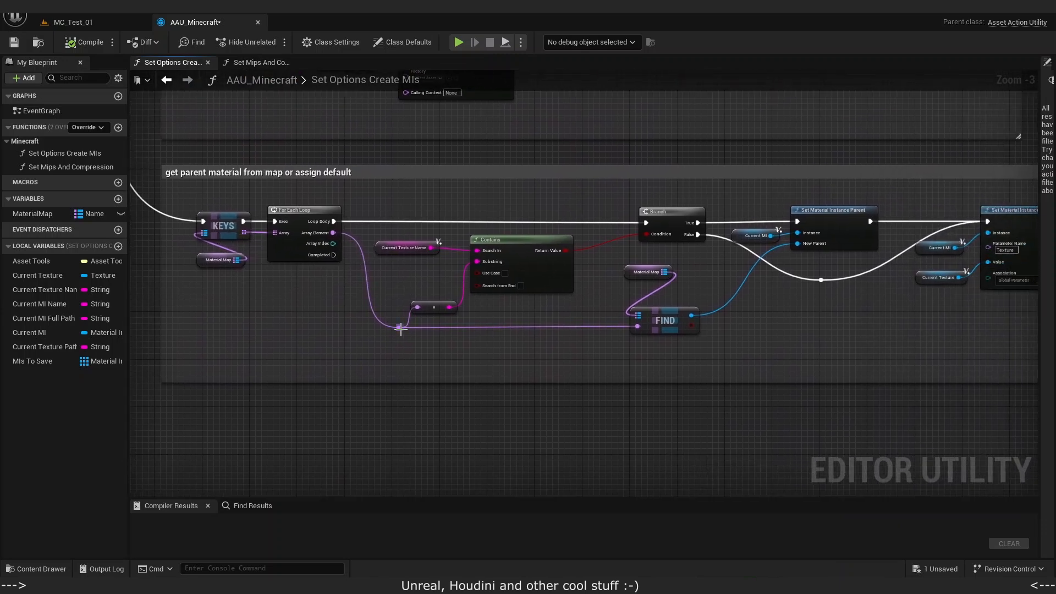
{"action": "right_click_drag", "start_coordinate": [546, 341], "coordinate": [285, 337]}
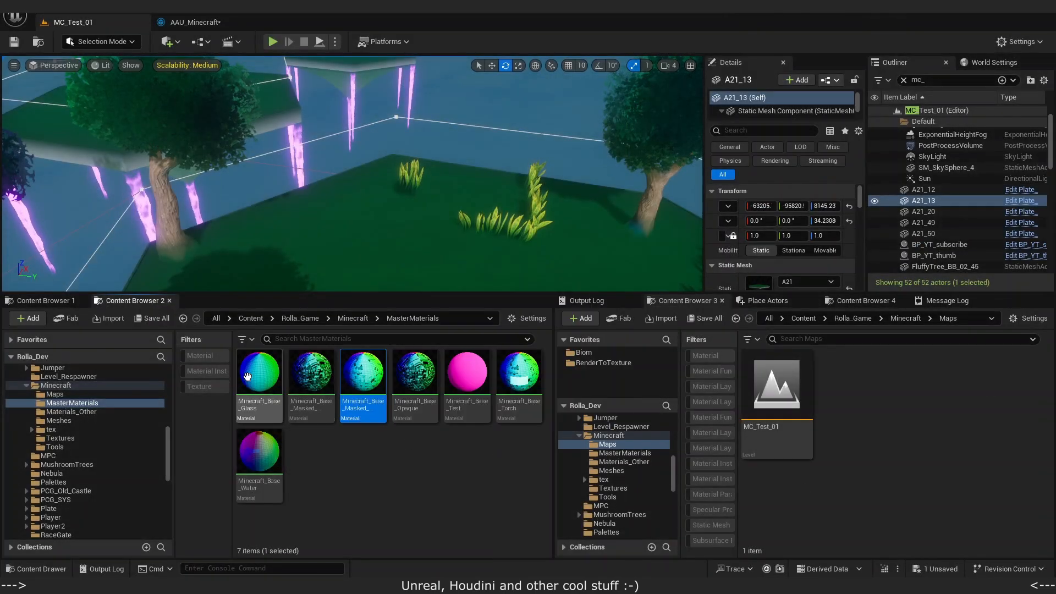
Step: Review the base materials in the MasterMaterials folder and the material assigned to each name in the MaterialMap variable's default value
{"action": "left_click", "coordinate": [262, 381]}
{"action": "key", "text": "ctrl+a"}
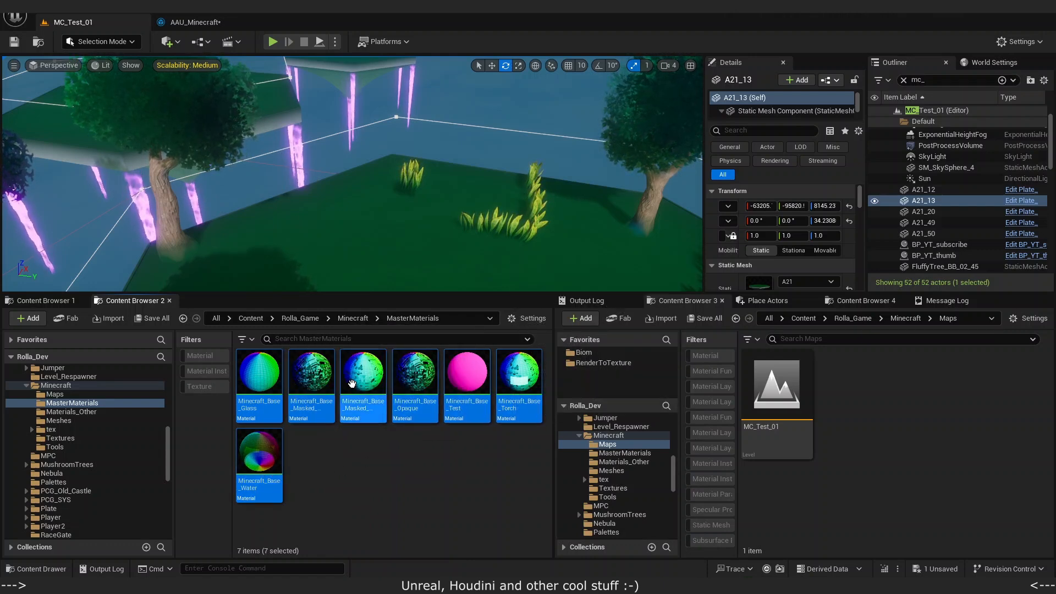
{"action": "left_click", "coordinate": [192, 22]}
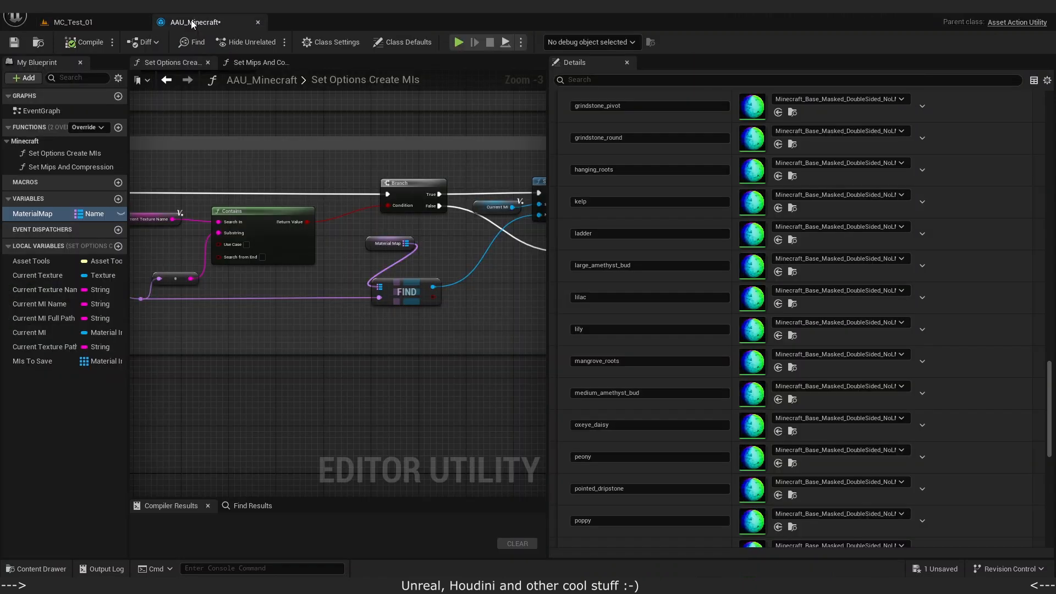
{"action": "left_click", "coordinate": [27, 215]}
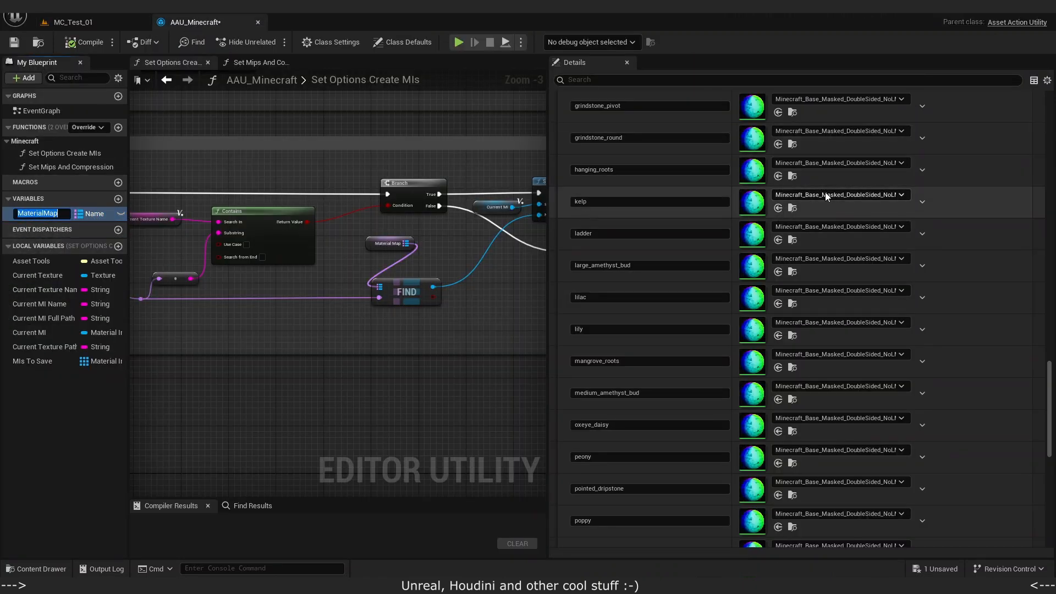
{"action": "scroll", "coordinate": [825, 196], "scroll_direction": "down", "scroll_amount": 10}
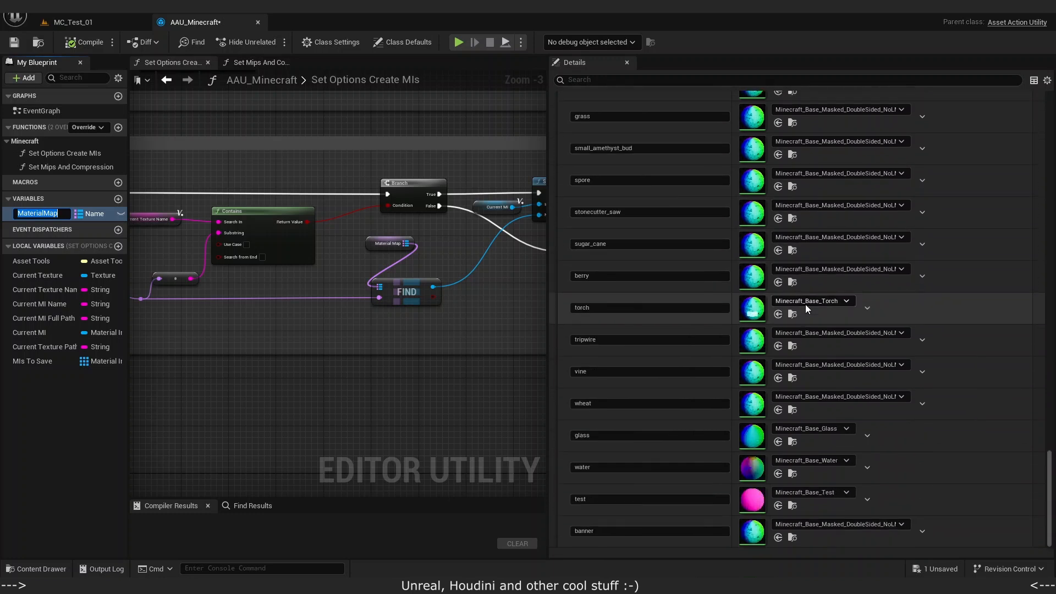
{"action": "right_click_drag", "start_coordinate": [398, 355], "coordinate": [335, 359]}
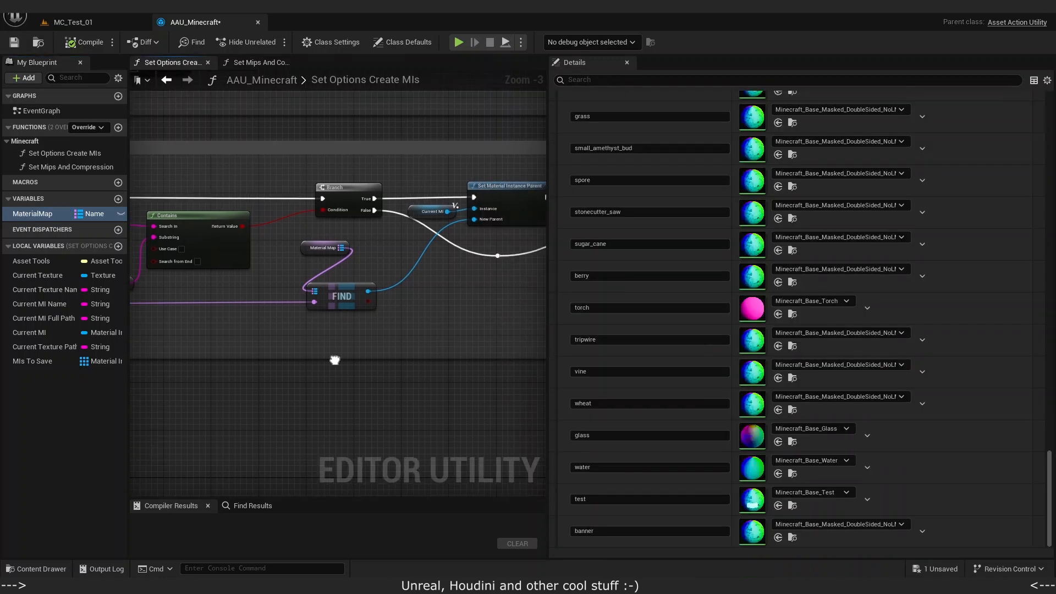
Step: Examine how the material found in the map feeds Set Material Instance Parent and the nodes after it
{"action": "left_click_drag", "start_coordinate": [400, 318], "coordinate": [314, 281]}
{"action": "right_click_drag", "start_coordinate": [463, 281], "coordinate": [327, 289]}
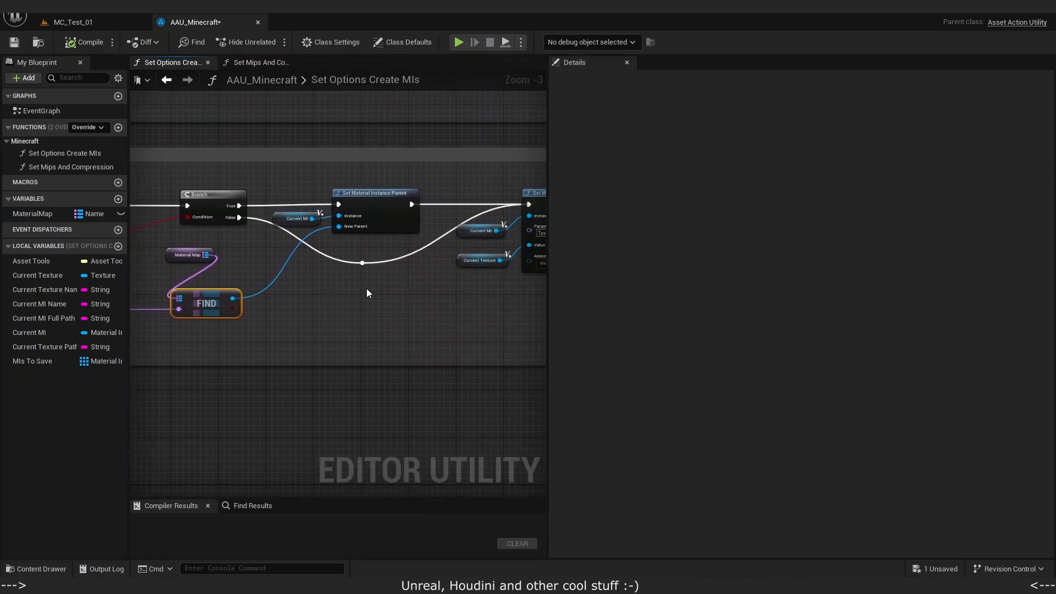
{"action": "left_click_drag", "start_coordinate": [376, 186], "coordinate": [376, 187]}
{"action": "right_click_drag", "start_coordinate": [421, 282], "coordinate": [255, 288]}
{"action": "scroll", "coordinate": [256, 288], "scroll_direction": "down", "scroll_amount": 1}
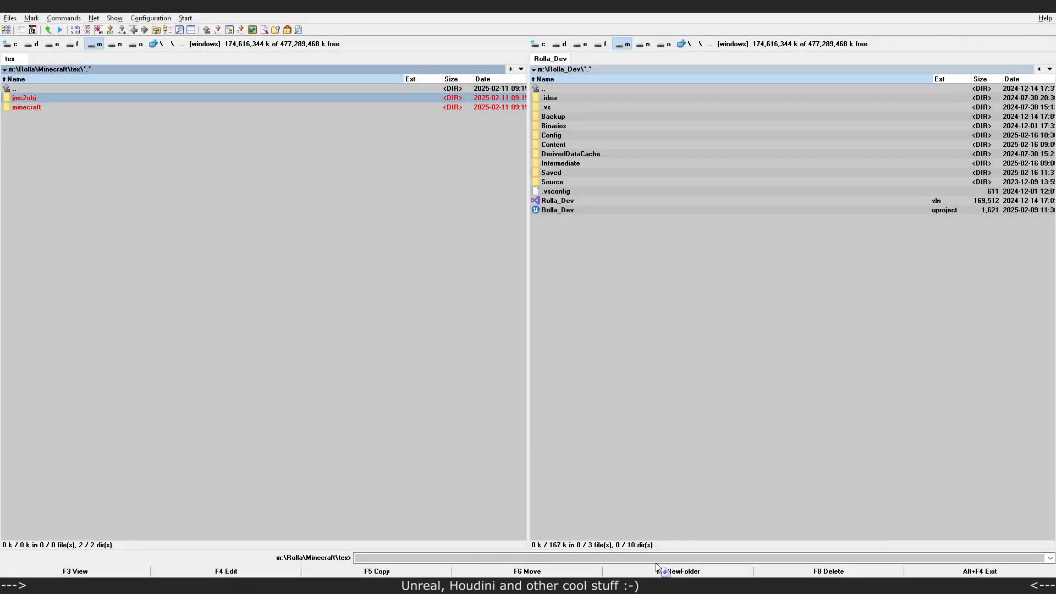
Step: Import the jmc2obj and minecraft folders from m:\Rolla\Minecraft\tex into the tex folder, and save all their textures, selected with the Texture filter
{"action": "key", "text": "alt+Tab"}
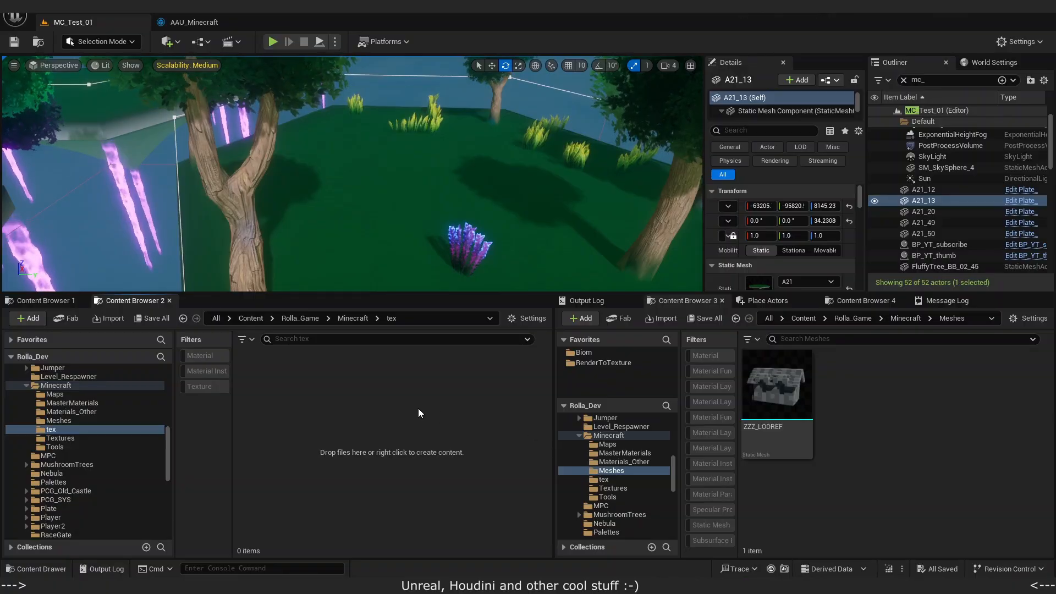
{"action": "left_click_drag", "start_coordinate": [418, 409], "coordinate": [418, 411]}
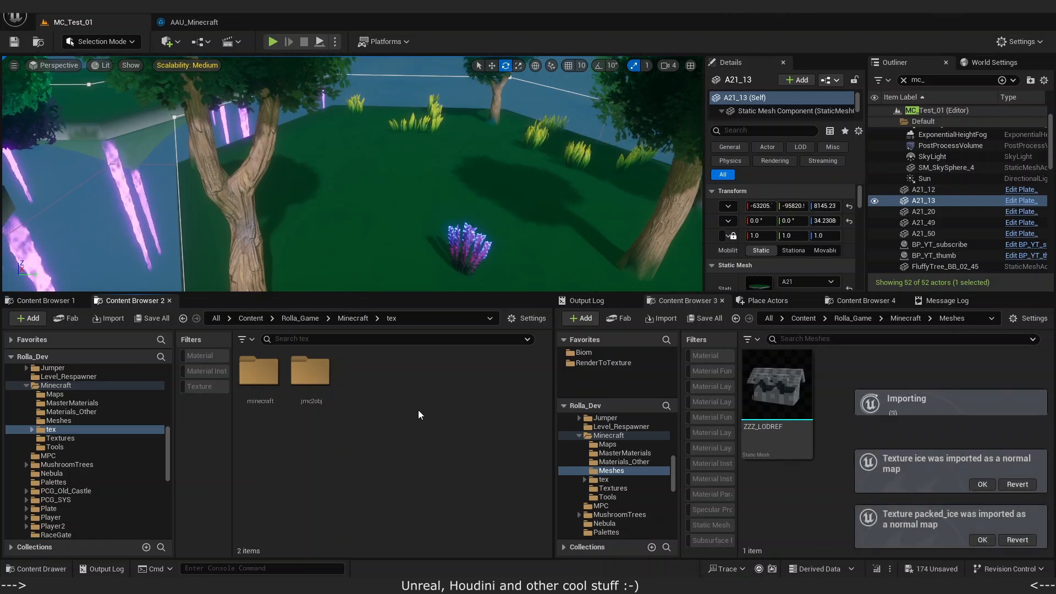
{"action": "left_click", "coordinate": [199, 387]}
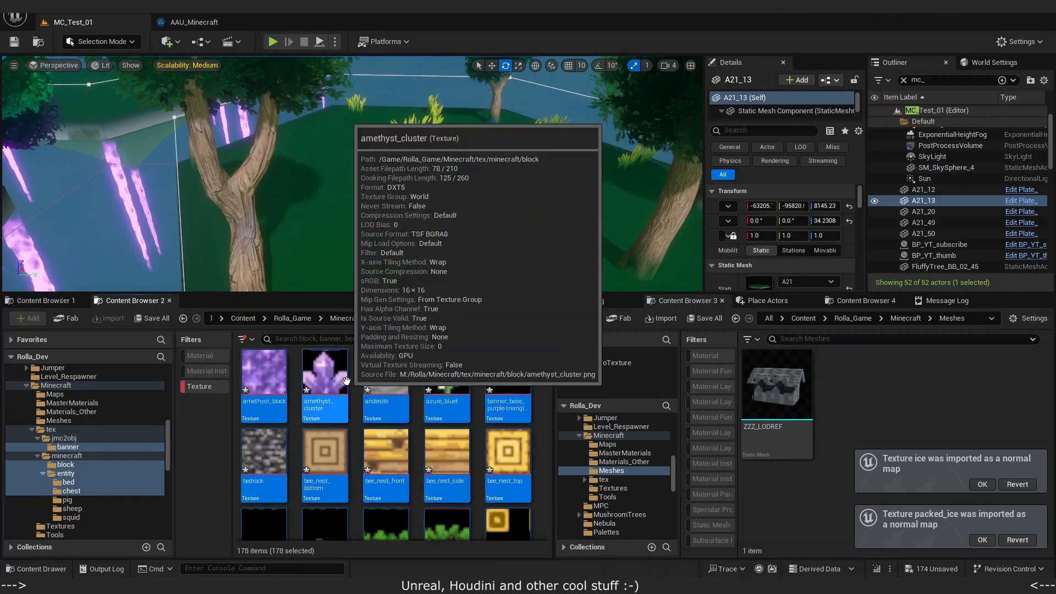
{"action": "key", "text": "ctrl+shift+s"}
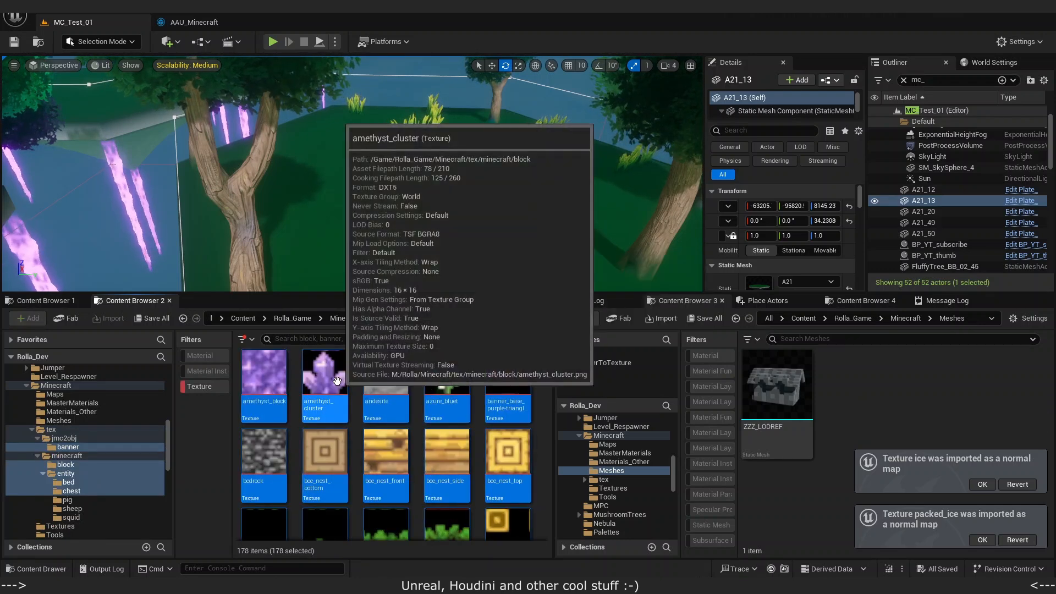
Step: Run the Minecraft scripted asset action Set Mips and Compression on all selected textures
{"action": "right_click", "coordinate": [340, 386]}
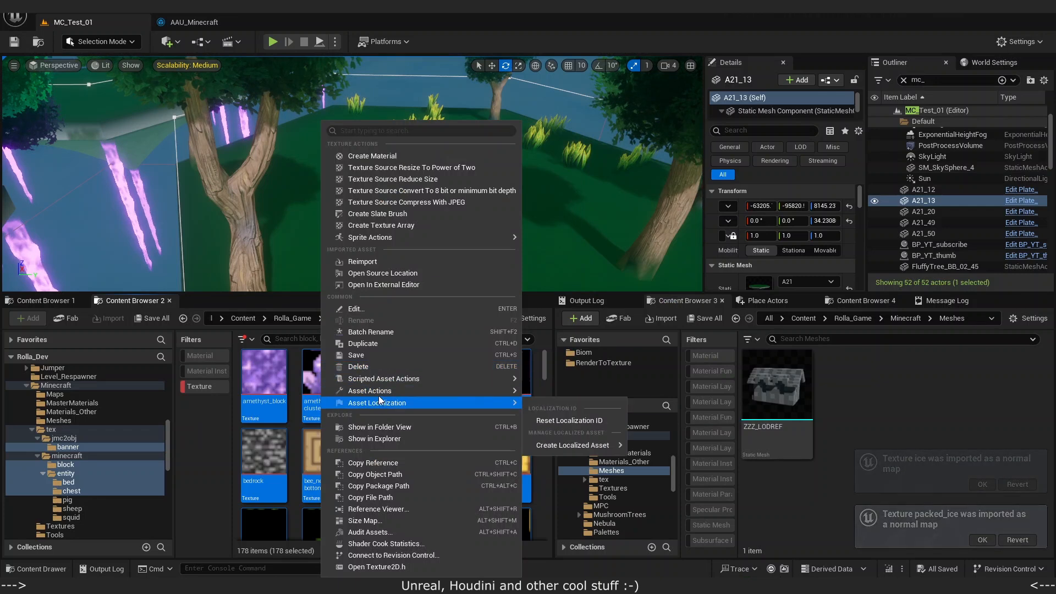
{"action": "mouse_move", "coordinate": [376, 379]}
{"action": "mouse_move", "coordinate": [551, 390]}
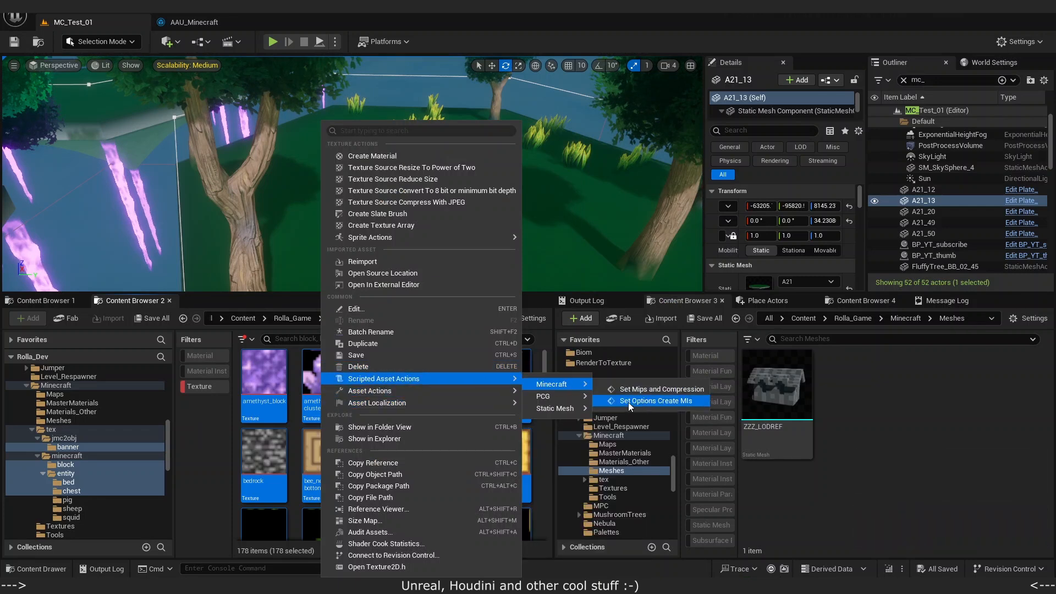
{"action": "left_click", "coordinate": [652, 390]}
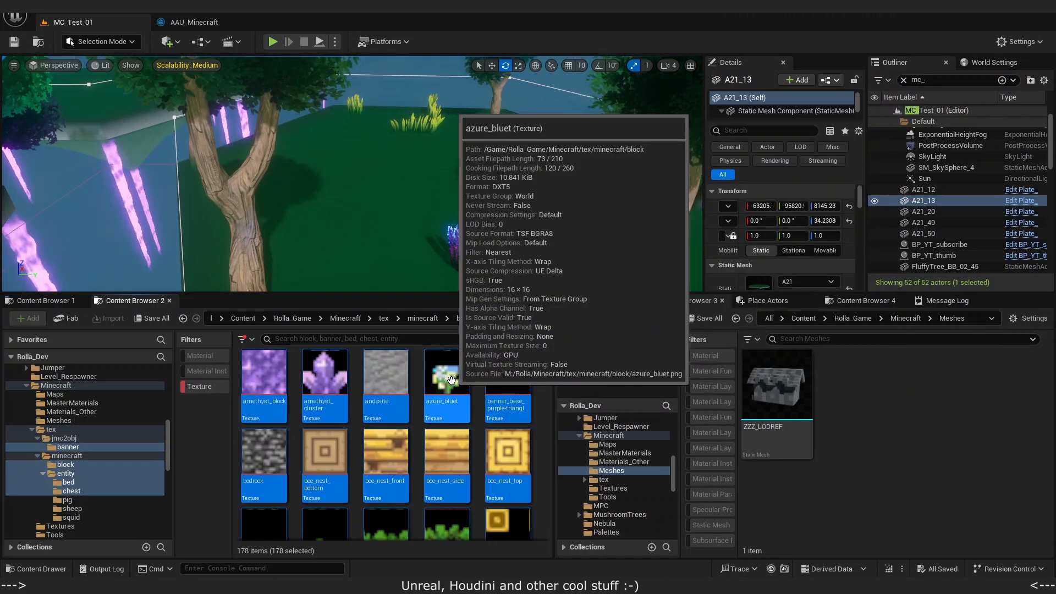
Step: Reimport all selected textures and save them
{"action": "right_click", "coordinate": [446, 384]}
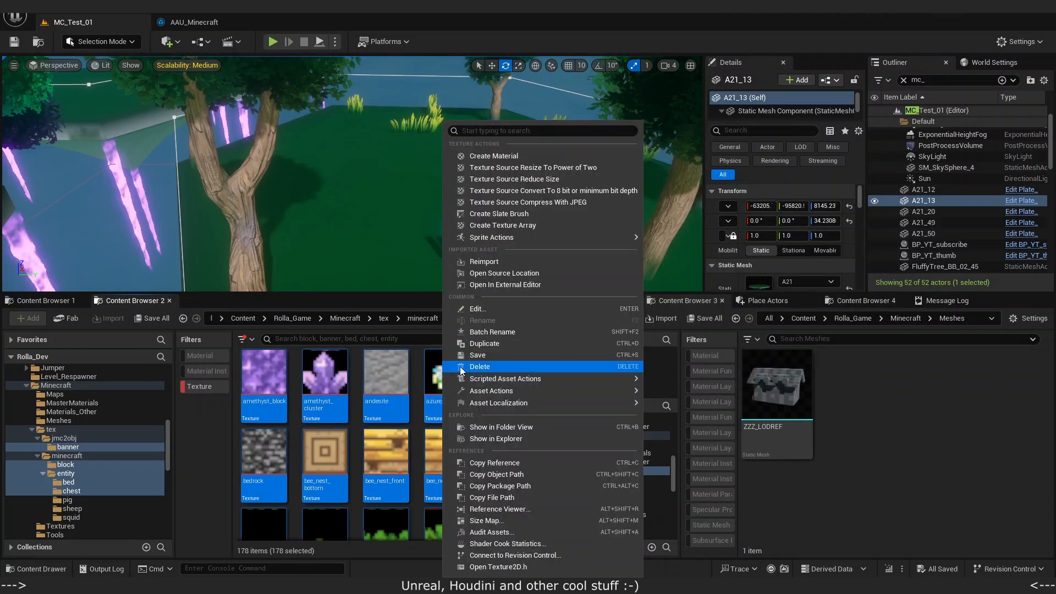
{"action": "left_click", "coordinate": [504, 263]}
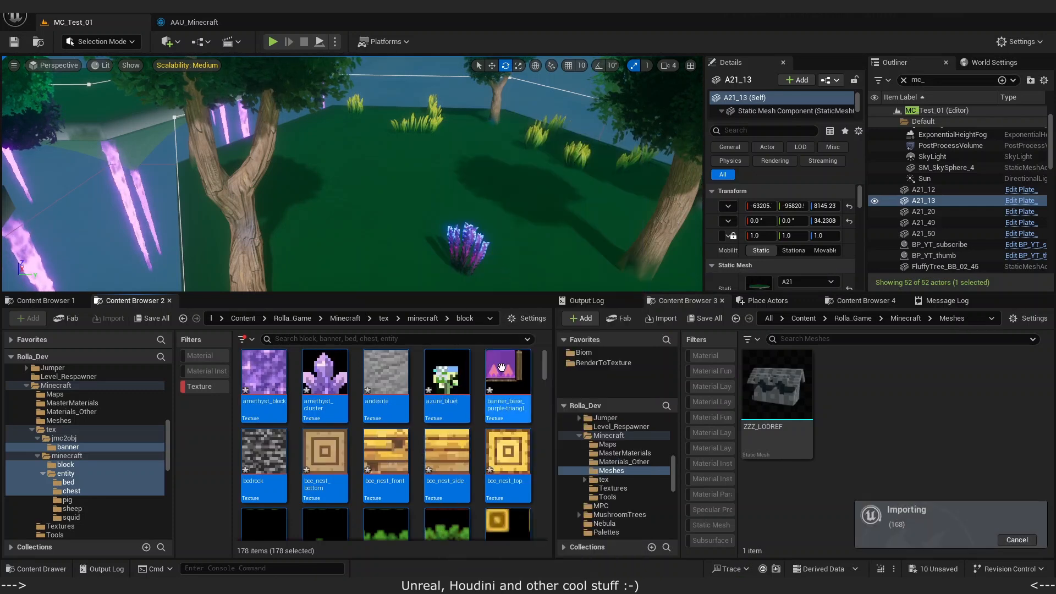
{"action": "scroll", "coordinate": [385, 387], "scroll_direction": "down", "scroll_amount": 4}
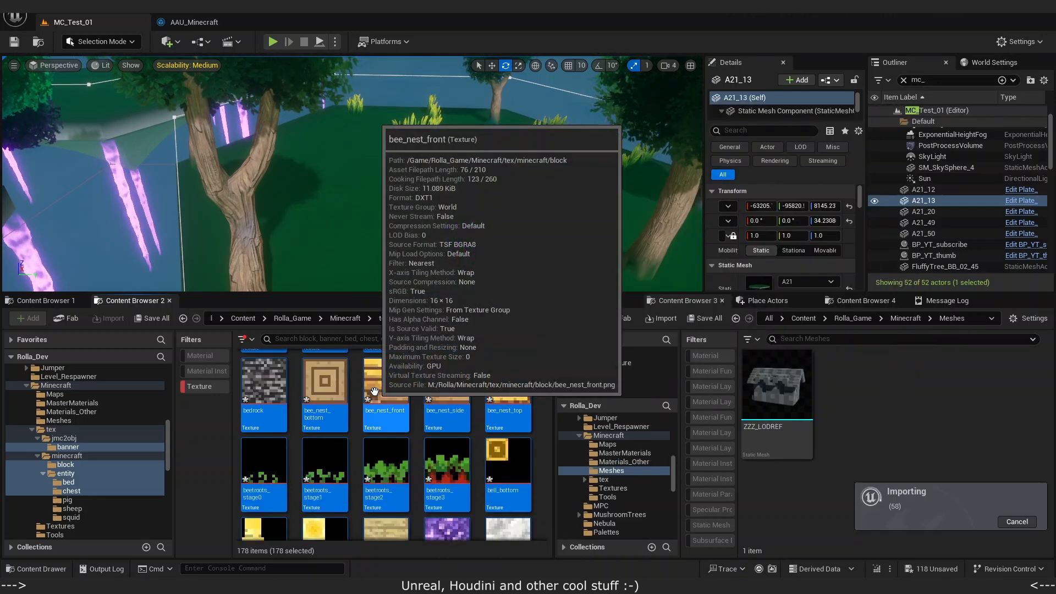
{"action": "scroll", "coordinate": [376, 392], "scroll_direction": "down", "scroll_amount": 2}
{"action": "scroll", "coordinate": [379, 393], "scroll_direction": "up", "scroll_amount": 6}
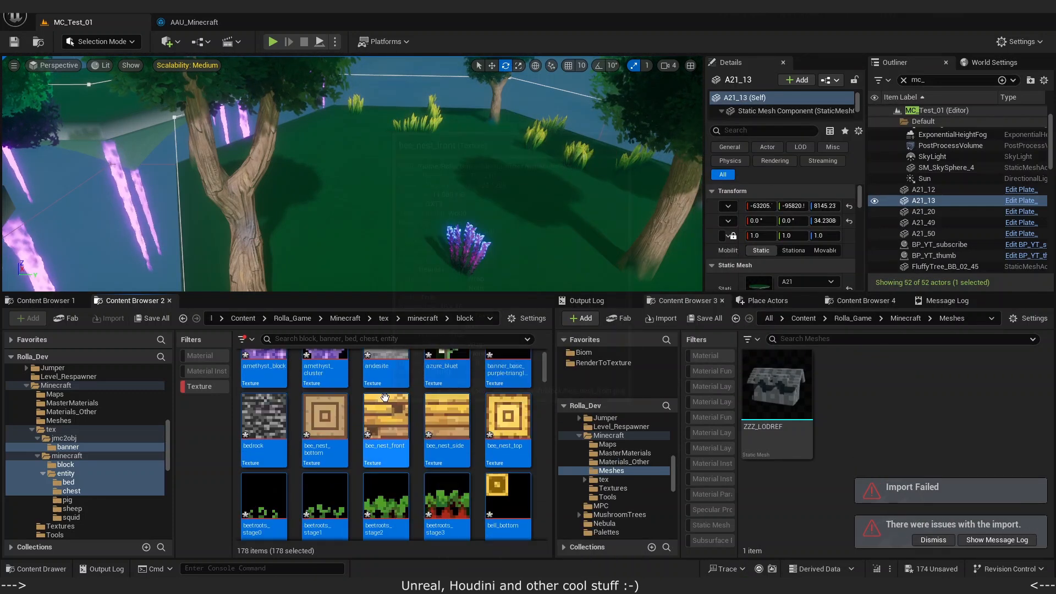
{"action": "key", "text": "ctrl+s"}
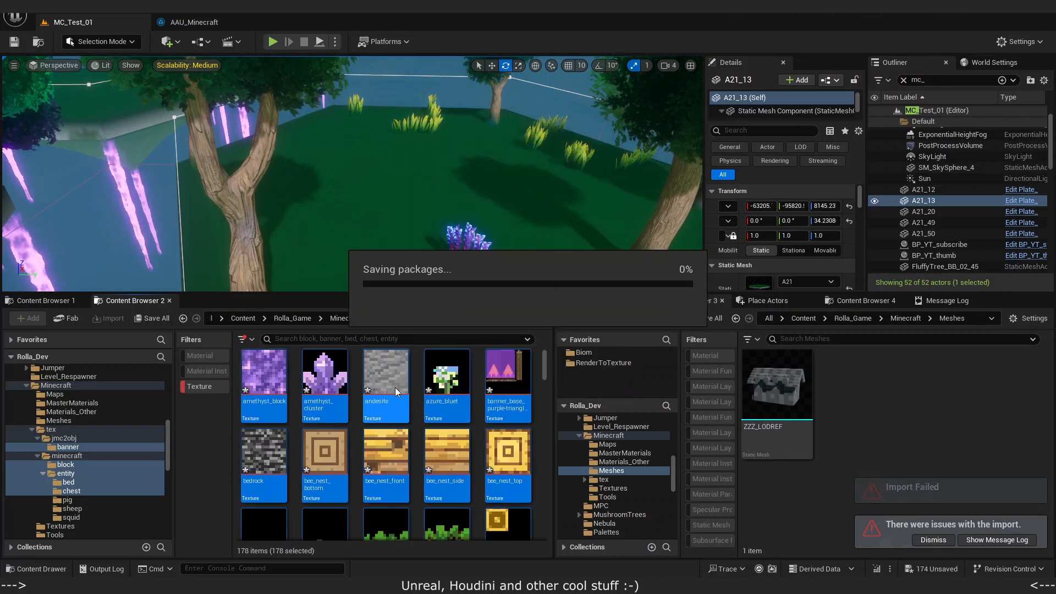
Step: Run the Minecraft scripted asset action Set Options Create MIs on all selected textures
{"action": "right_click", "coordinate": [395, 387]}
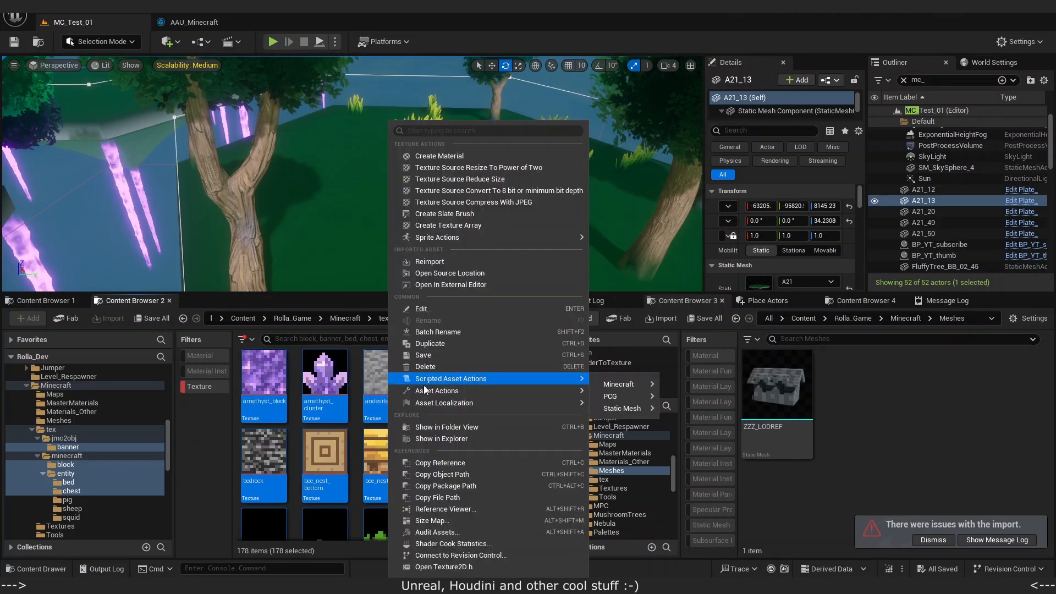
{"action": "mouse_move", "coordinate": [436, 389]}
{"action": "mouse_move", "coordinate": [639, 388]}
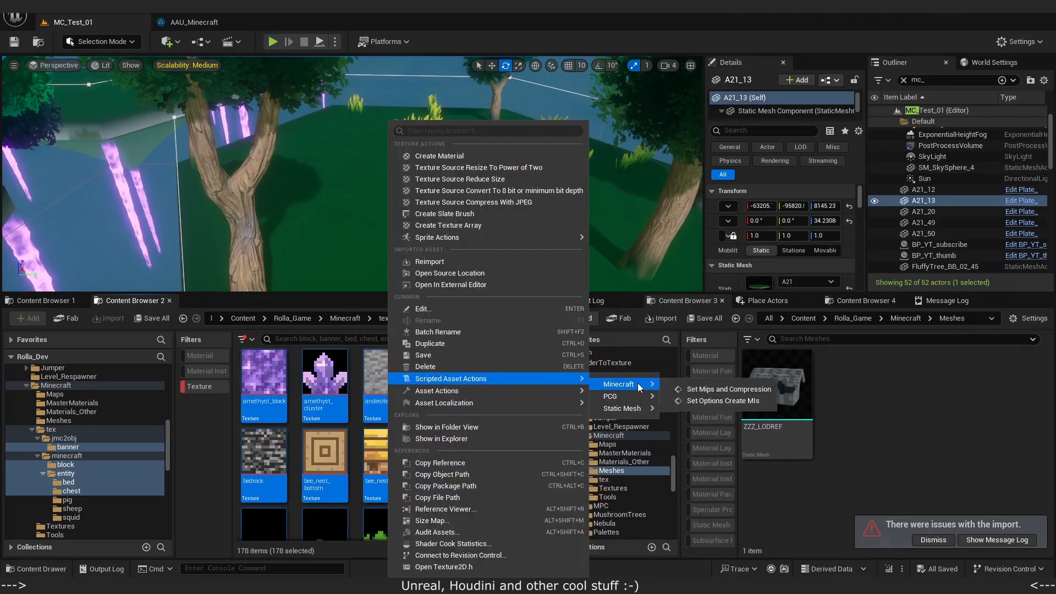
{"action": "left_click", "coordinate": [731, 399]}
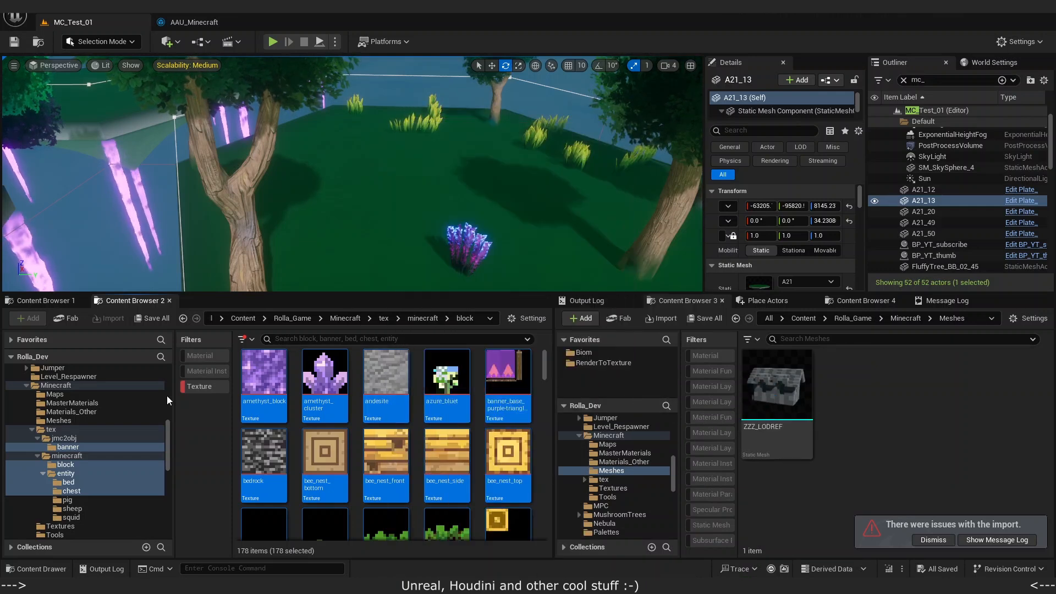
Step: Filter the texture folders to textures and material instances, and save all of these assets
{"action": "left_click", "coordinate": [196, 386]}
{"action": "scroll", "coordinate": [323, 451], "scroll_direction": "down", "scroll_amount": 2}
{"action": "scroll", "coordinate": [324, 452], "scroll_direction": "down", "scroll_amount": 5}
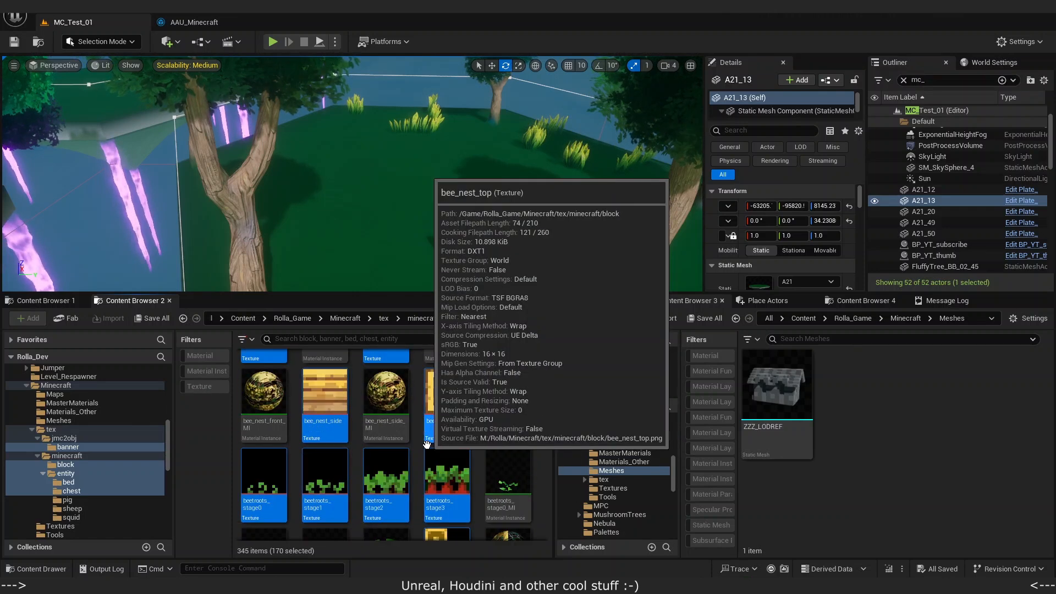
{"action": "scroll", "coordinate": [426, 444], "scroll_direction": "down", "scroll_amount": 1}
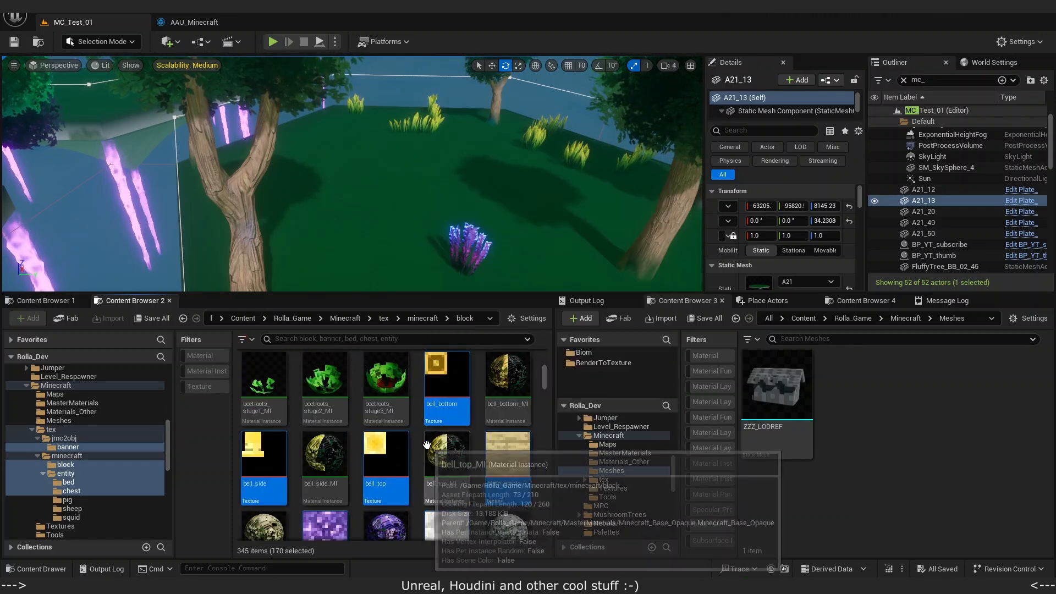
{"action": "left_click", "coordinate": [216, 372]}
{"action": "left_click", "coordinate": [213, 387]}
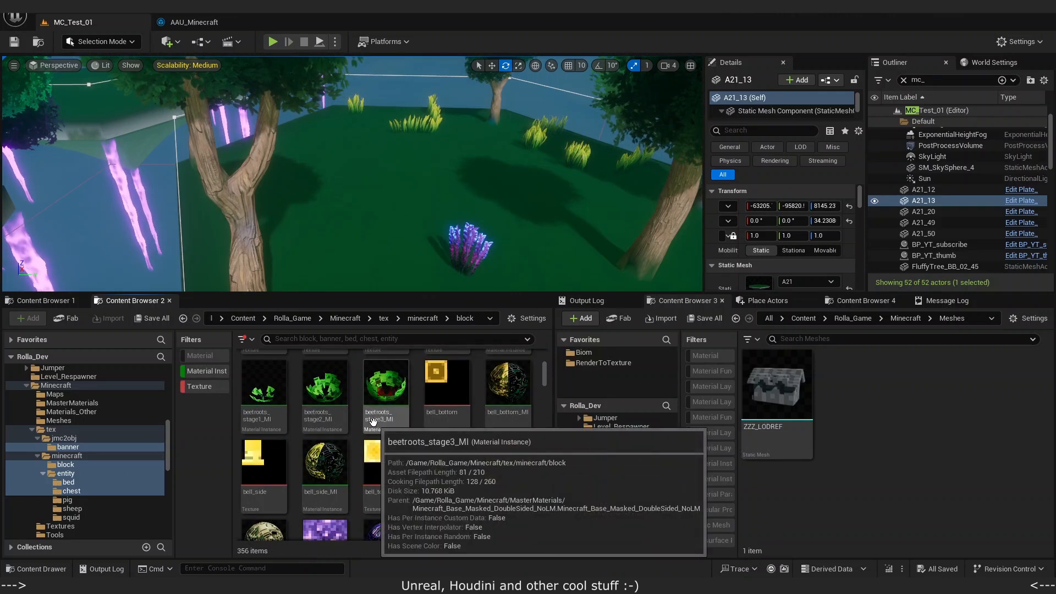
{"action": "scroll", "coordinate": [390, 421], "scroll_direction": "up", "scroll_amount": 10}
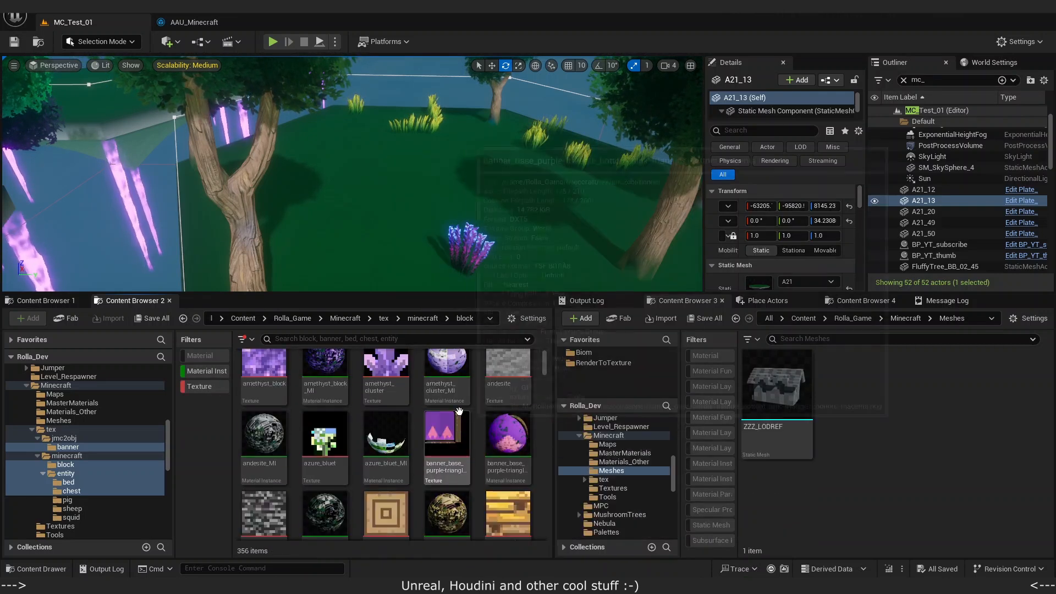
{"action": "left_click", "coordinate": [412, 408]}
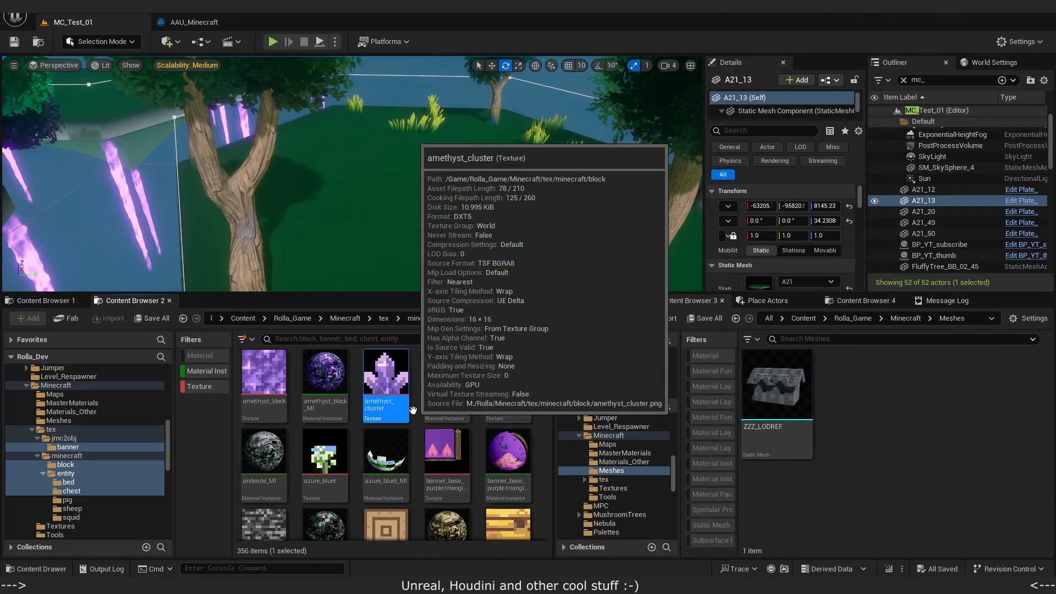
{"action": "key", "text": "ctrl+a"}
{"action": "key", "text": "ctrl+s"}
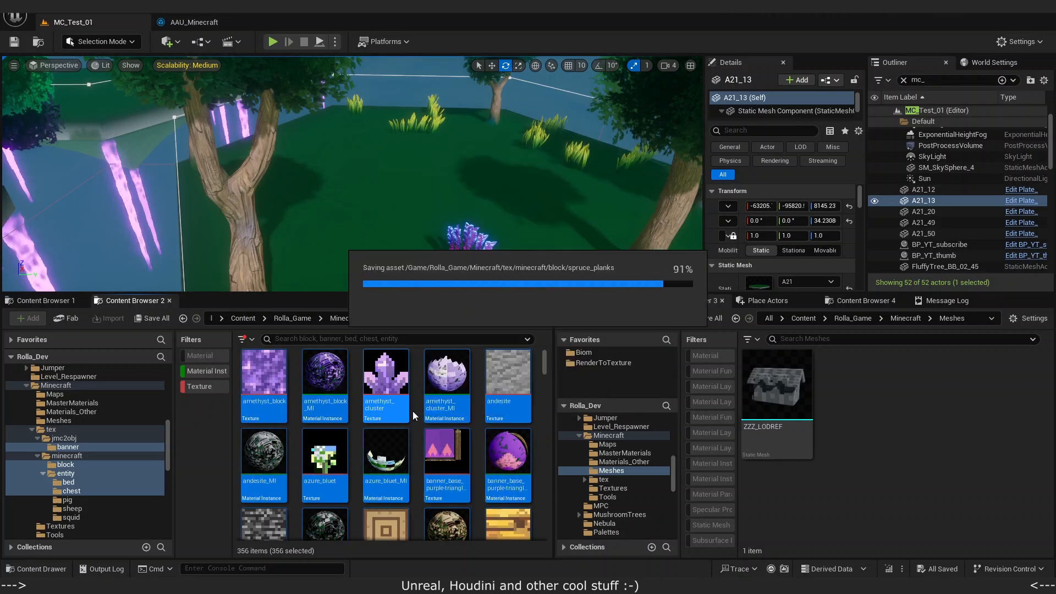
{"action": "left_click", "coordinate": [409, 410]}
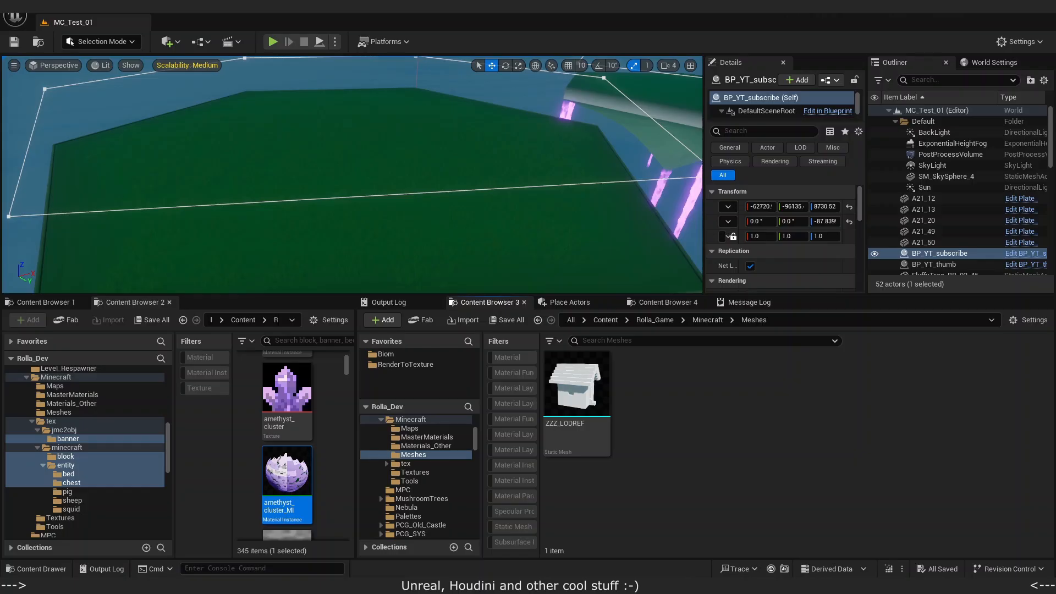
Step: Import the castle and hut FBX meshes from M:/Rolla/Minecraft/Export_Meshes into the Meshes folder and save them all
{"action": "left_click_drag", "start_coordinate": [711, 421], "coordinate": [711, 421]}
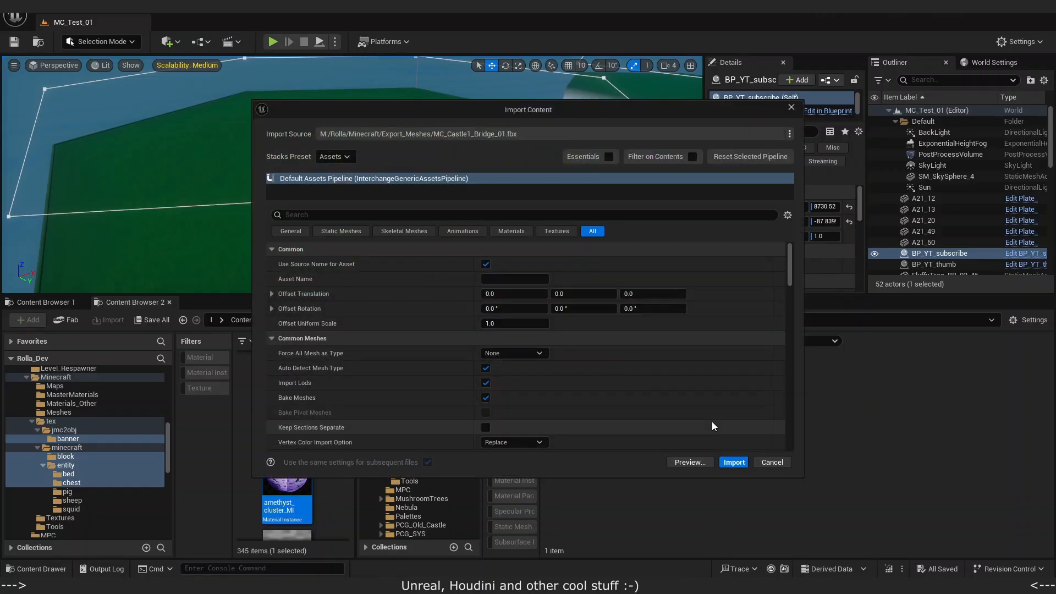
{"action": "left_click", "coordinate": [734, 462]}
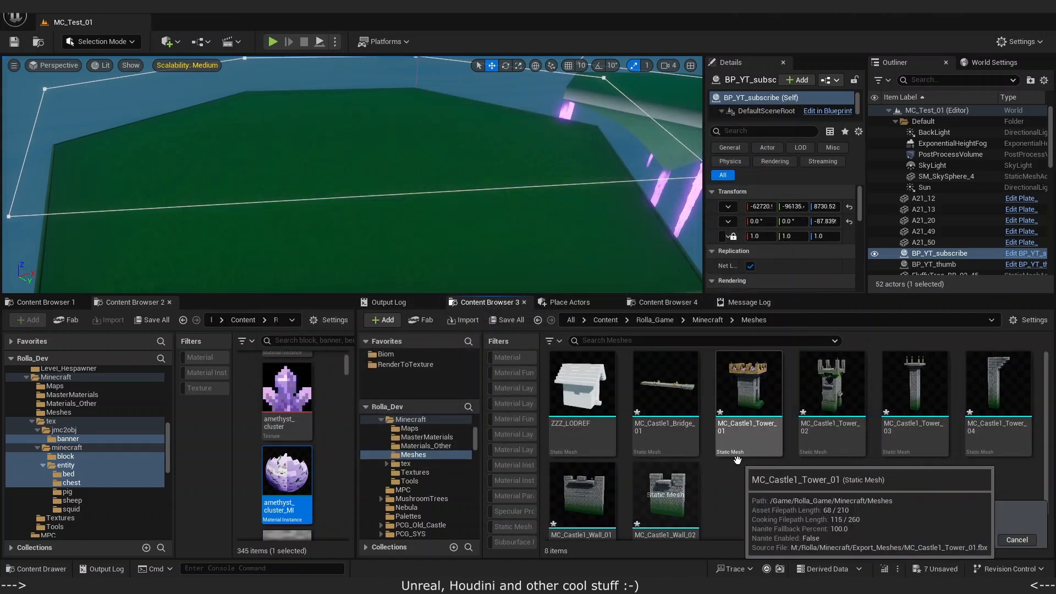
{"action": "left_click", "coordinate": [766, 413]}
{"action": "key", "text": "ctrl+a"}
{"action": "key", "text": "ctrl+s"}
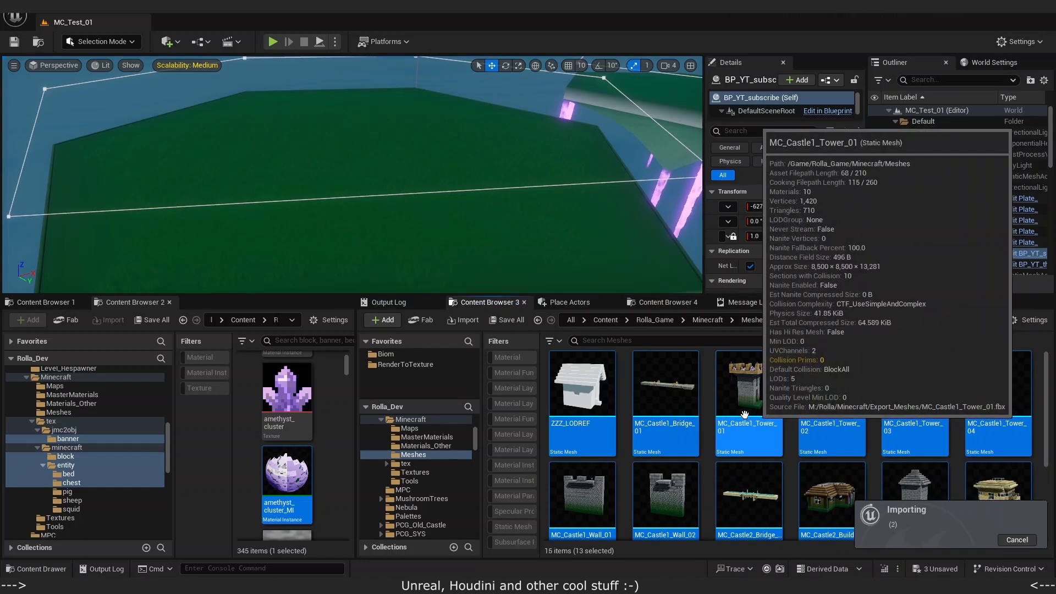
{"action": "left_click", "coordinate": [749, 421]}
{"action": "key", "text": "ctrl+s"}
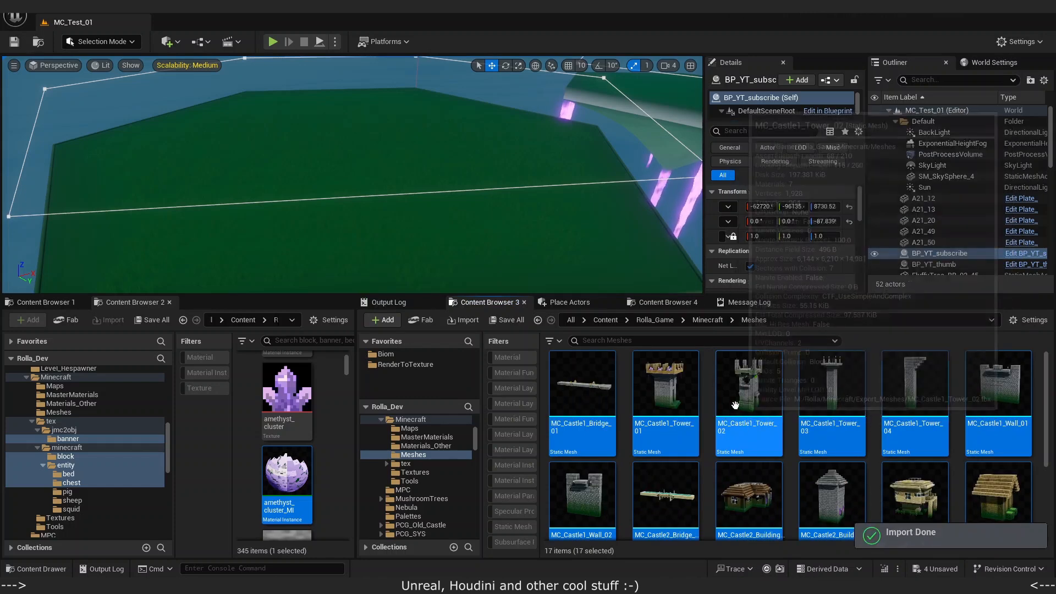
Step: Copy the level-of-detail settings of the reference mesh ZZZ_LODREF
{"action": "left_click", "coordinate": [583, 385]}
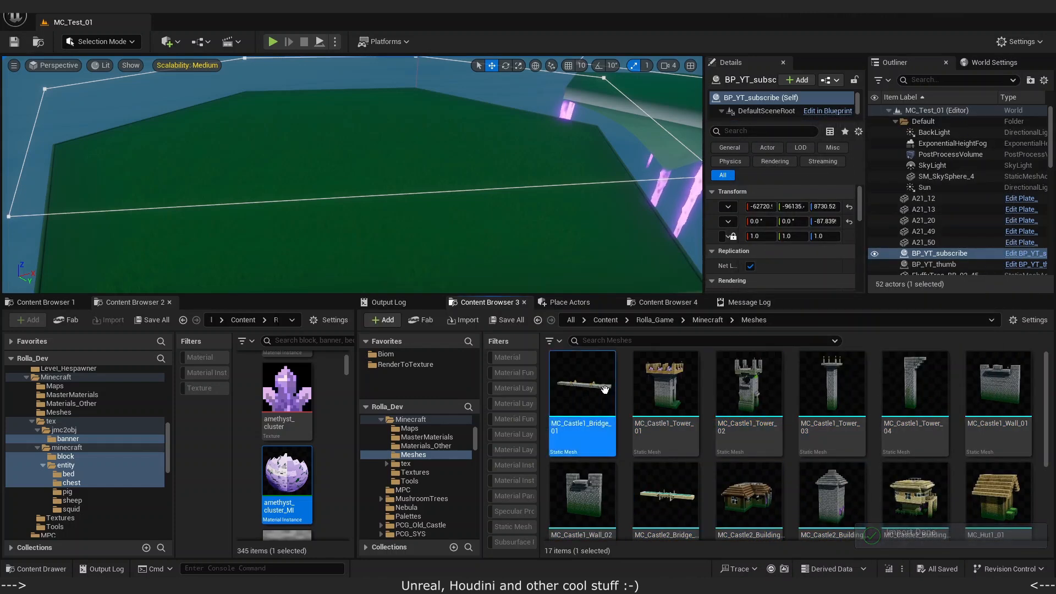
{"action": "scroll", "coordinate": [715, 440], "scroll_direction": "down", "scroll_amount": 3}
{"action": "left_click", "coordinate": [901, 469]}
{"action": "right_click", "coordinate": [900, 469]}
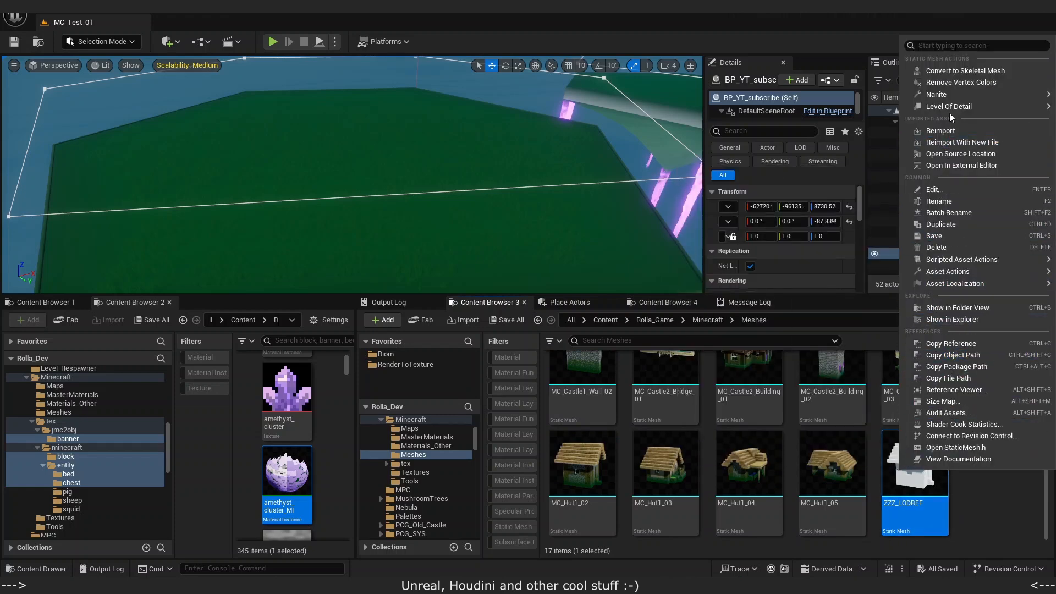
{"action": "mouse_move", "coordinate": [948, 108]}
{"action": "left_click", "coordinate": [808, 143]}
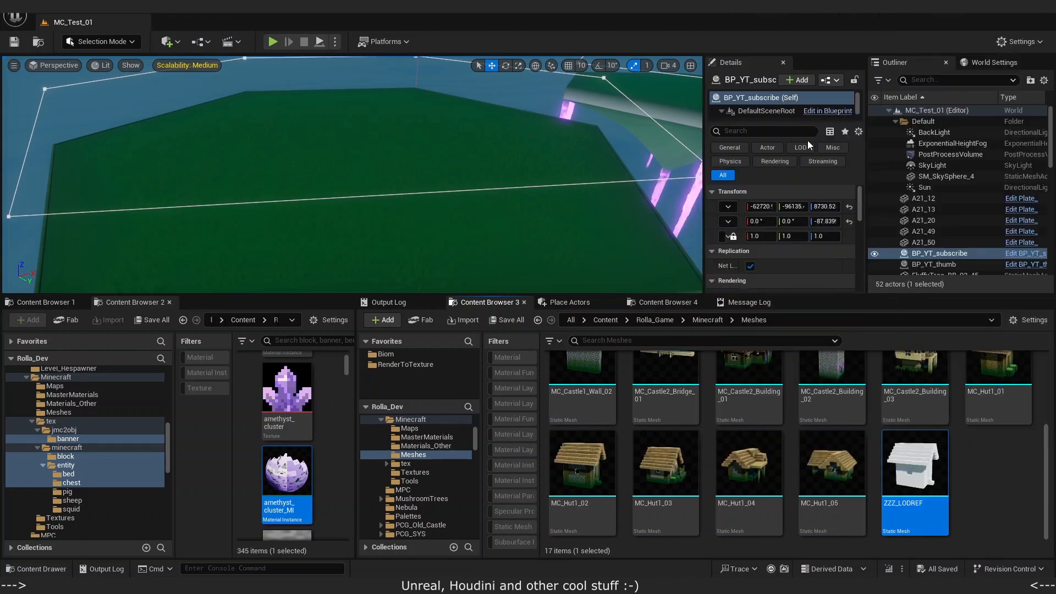
Step: Paste the copied level-of-detail settings onto every mesh except ZZZ_LODREF and save the meshes
{"action": "left_click", "coordinate": [821, 449]}
{"action": "key", "text": "ctrl+a"}
{"action": "left_click", "coordinate": [880, 467], "text": "ctrl"}
{"action": "right_click", "coordinate": [838, 463]}
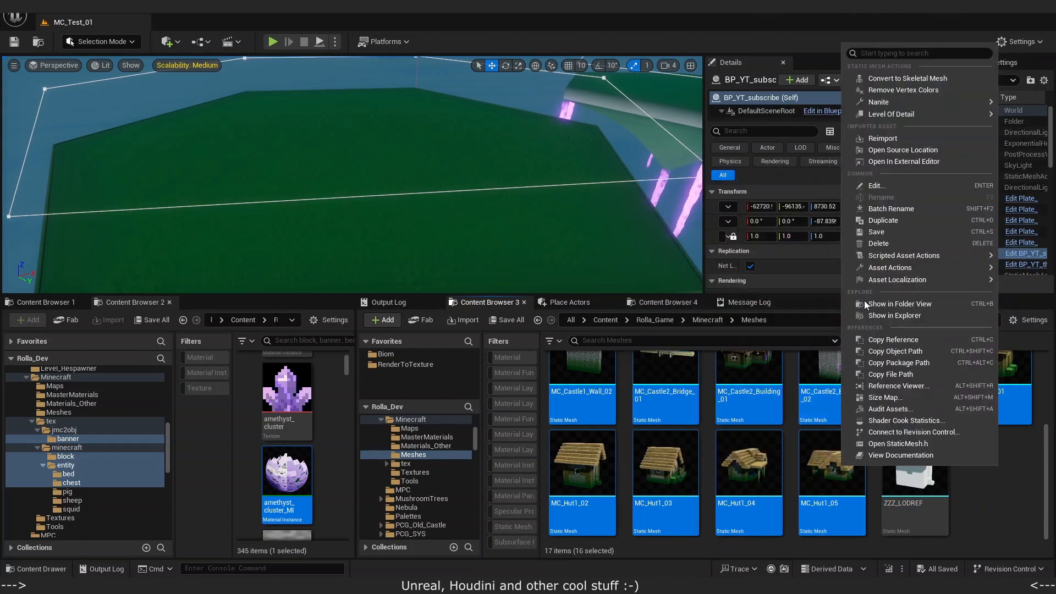
{"action": "mouse_move", "coordinate": [887, 116]}
{"action": "left_click", "coordinate": [800, 132]}
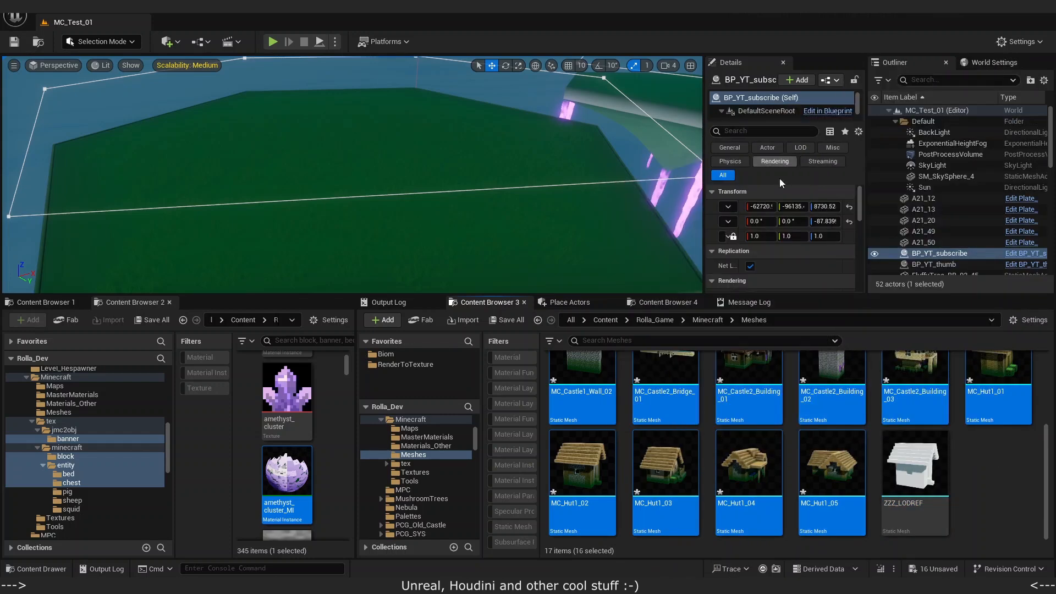
{"action": "key", "text": "ctrl+s"}
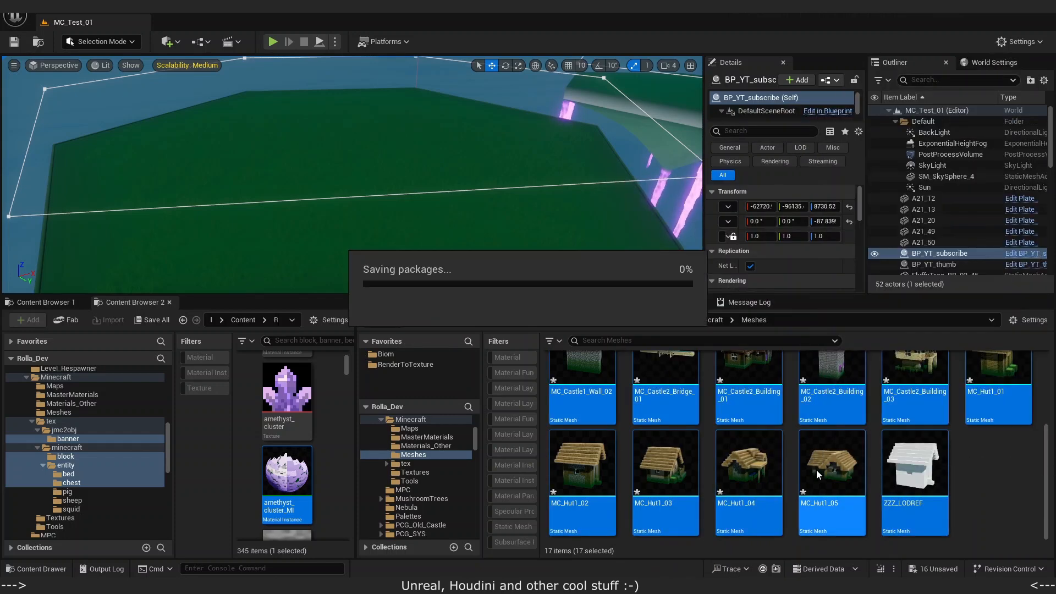
Step: Run the Static Mesh scripted asset action Set LODS Params NO DF on all meshes except ZZZ_LODREF
{"action": "left_click", "coordinate": [887, 468], "text": "ctrl"}
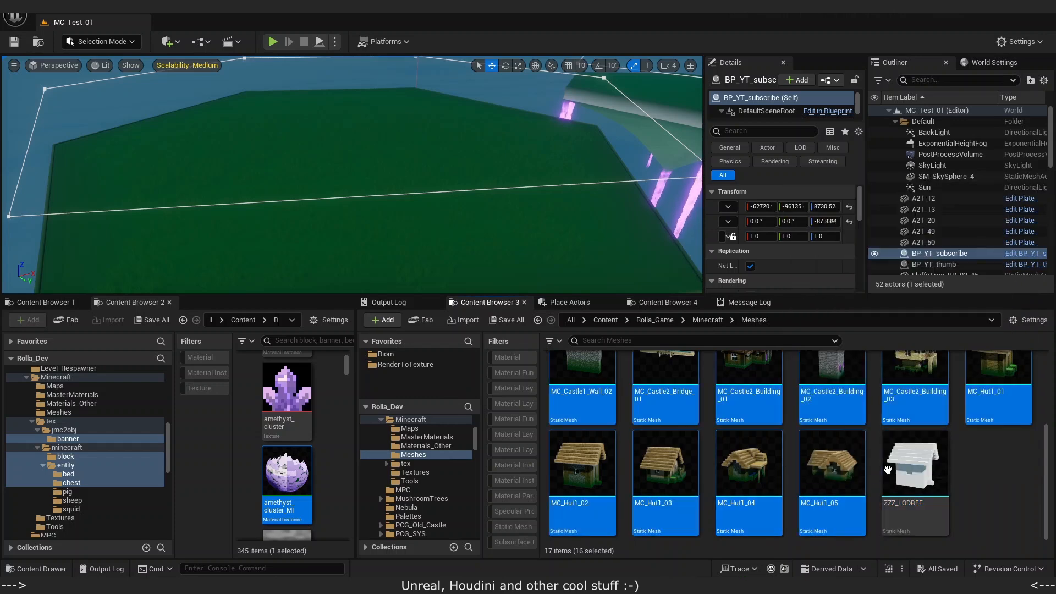
{"action": "right_click", "coordinate": [833, 468]}
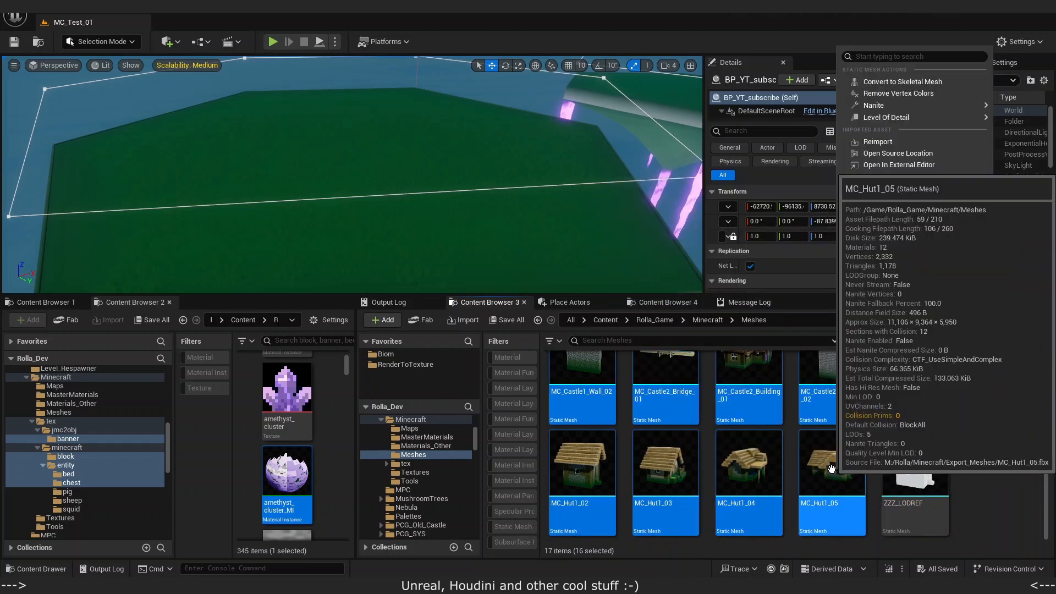
{"action": "mouse_move", "coordinate": [852, 259]}
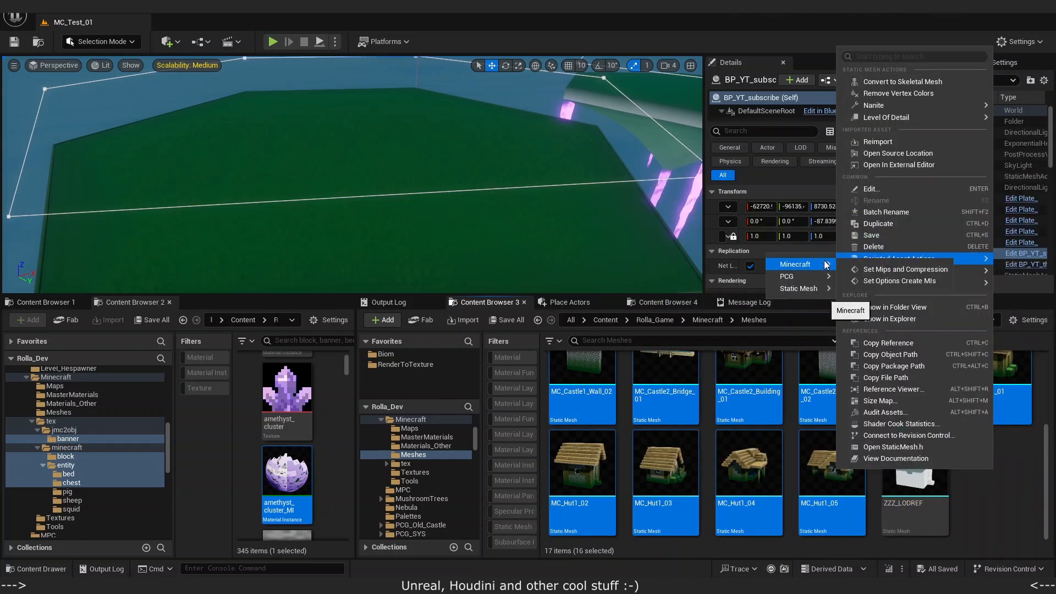
{"action": "mouse_move", "coordinate": [803, 290]}
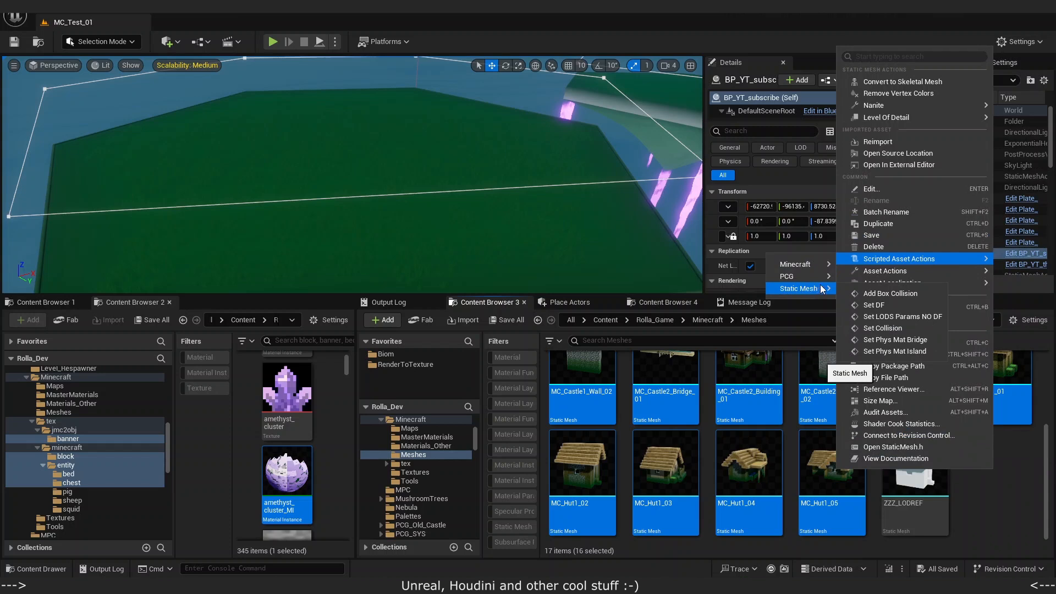
{"action": "left_click", "coordinate": [880, 316]}
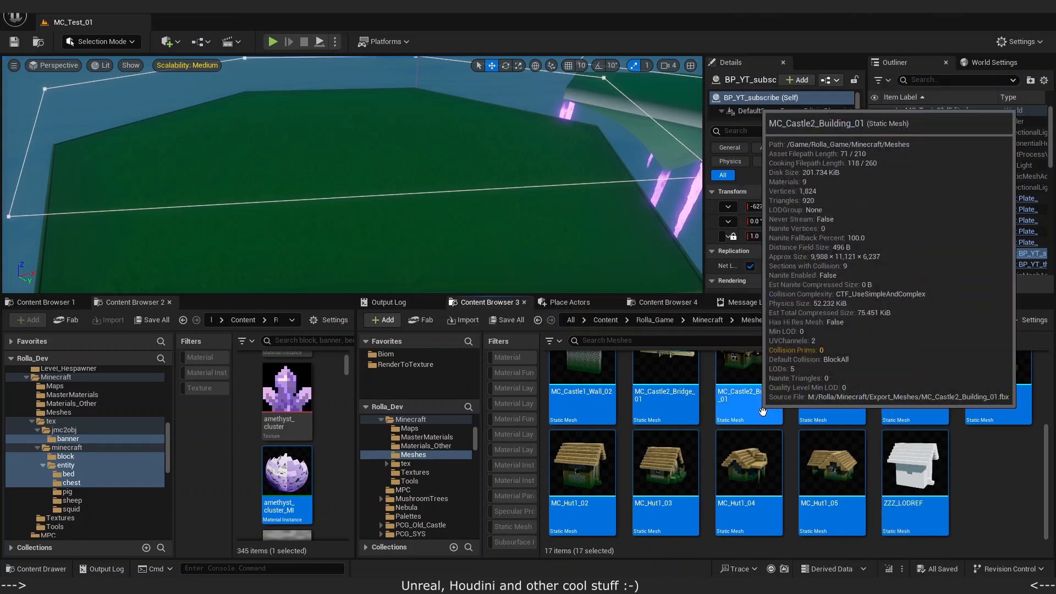
Step: Run the Set Collision scripted action with Collision LOD 4 on all meshes except ZZZ_LODREF, and save all meshes
{"action": "left_click", "coordinate": [915, 468], "text": "ctrl"}
{"action": "right_click", "coordinate": [839, 470]}
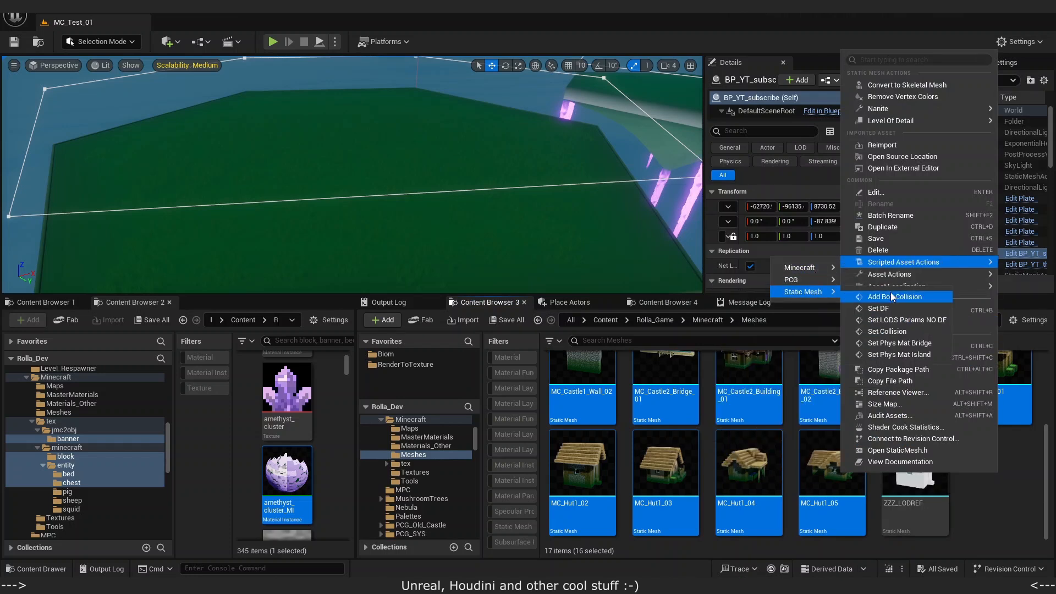
{"action": "left_click", "coordinate": [887, 331]}
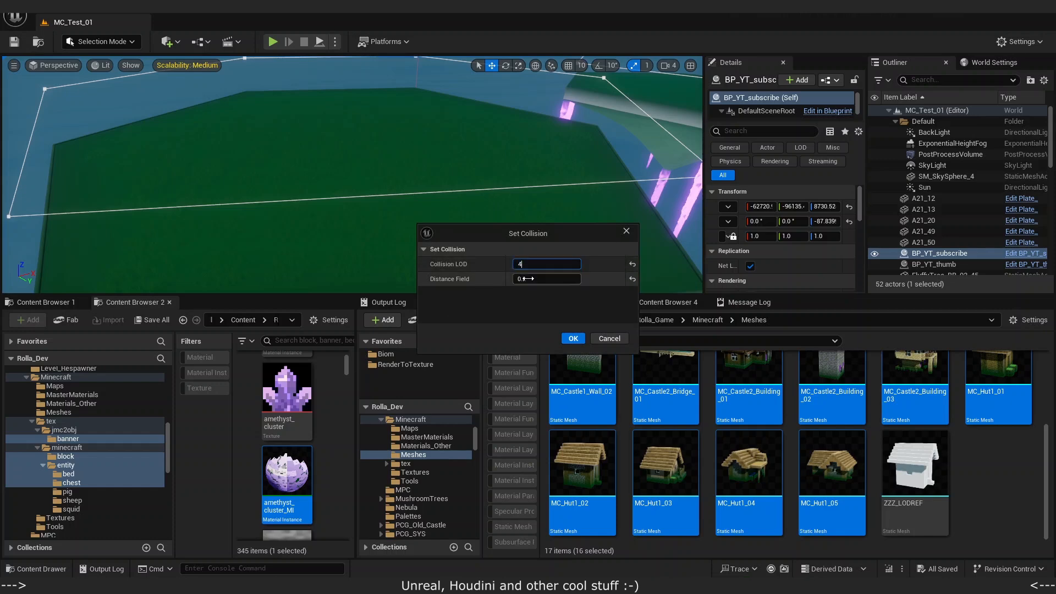
{"action": "left_click", "coordinate": [571, 338]}
{"action": "left_click", "coordinate": [752, 430]}
{"action": "key", "text": "ctrl+a"}
{"action": "key", "text": "ctrl+s"}
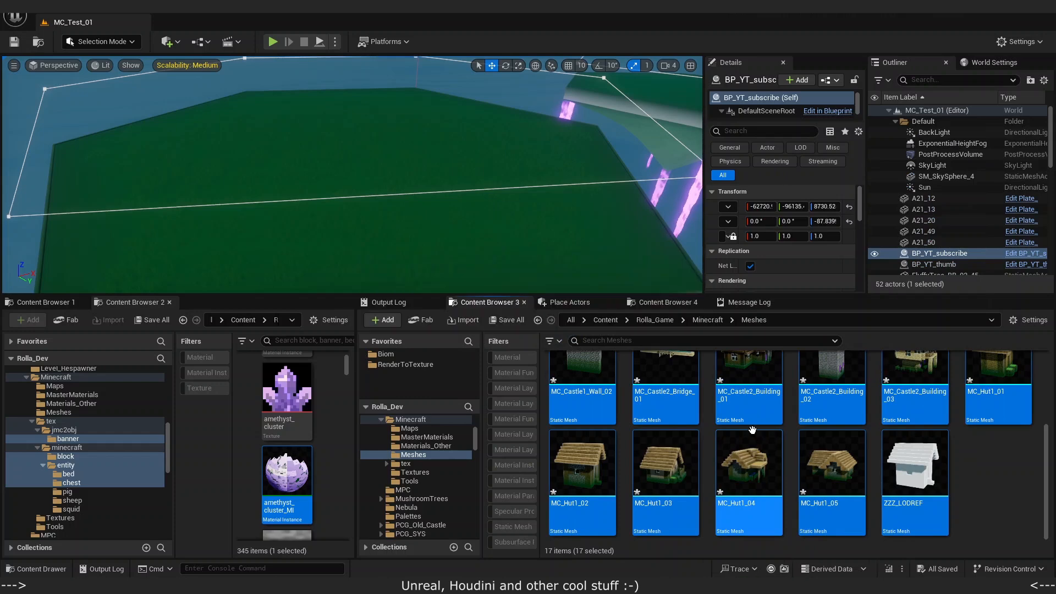
Step: Place MC_Castle2_Building_01 on the green island and rotate it to about 202° around the vertical axis
{"action": "left_click", "coordinate": [822, 466]}
{"action": "scroll", "coordinate": [823, 465], "scroll_direction": "up", "scroll_amount": 2}
{"action": "left_click_drag", "start_coordinate": [749, 439], "coordinate": [353, 186]}
{"action": "right_click_drag", "start_coordinate": [353, 186], "coordinate": [360, 200]}
{"action": "left_click_drag", "start_coordinate": [411, 198], "coordinate": [539, 202]}
{"action": "mouse_move", "coordinate": [352, 187]}
{"action": "right_mouse_down"}
{"action": "mouse_move", "coordinate": [362, 193]}
{"action": "mouse_move", "coordinate": [352, 171]}
{"action": "mouse_move", "coordinate": [356, 184]}
{"action": "right_mouse_up"}
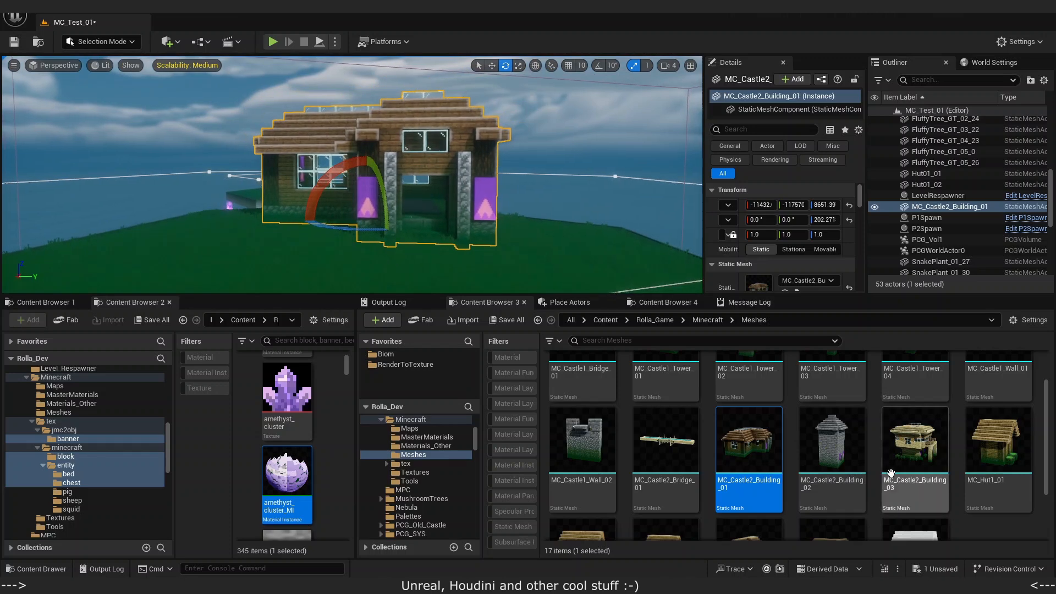
Step: Place MC_Castle2_Building_03 on the island beside the first building
{"action": "right_click_drag", "start_coordinate": [605, 242], "coordinate": [622, 286]}
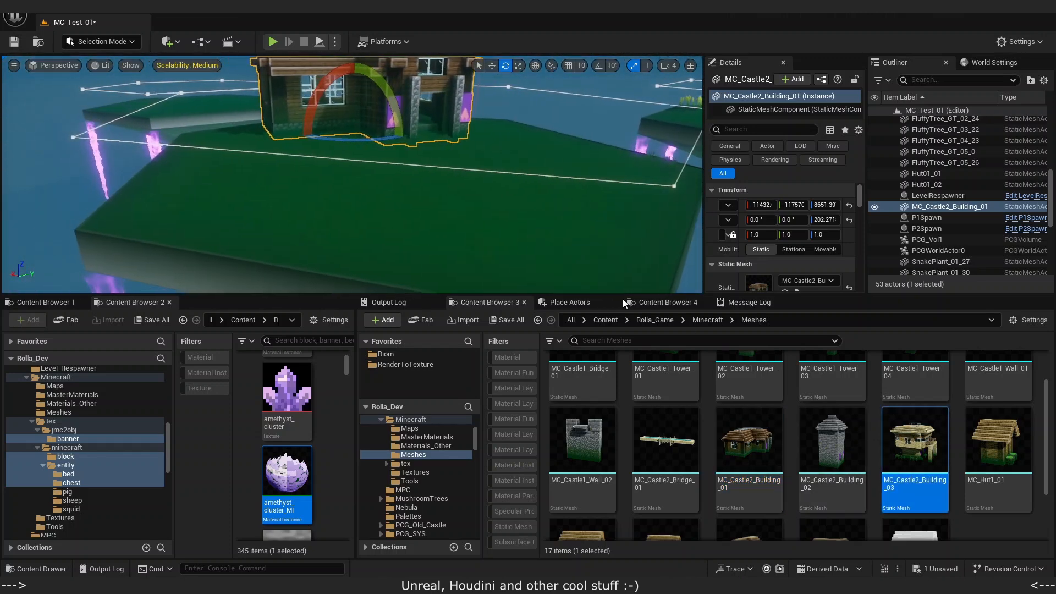
{"action": "left_click_drag", "start_coordinate": [927, 439], "coordinate": [489, 193]}
{"action": "right_click_drag", "start_coordinate": [489, 193], "coordinate": [482, 200]}
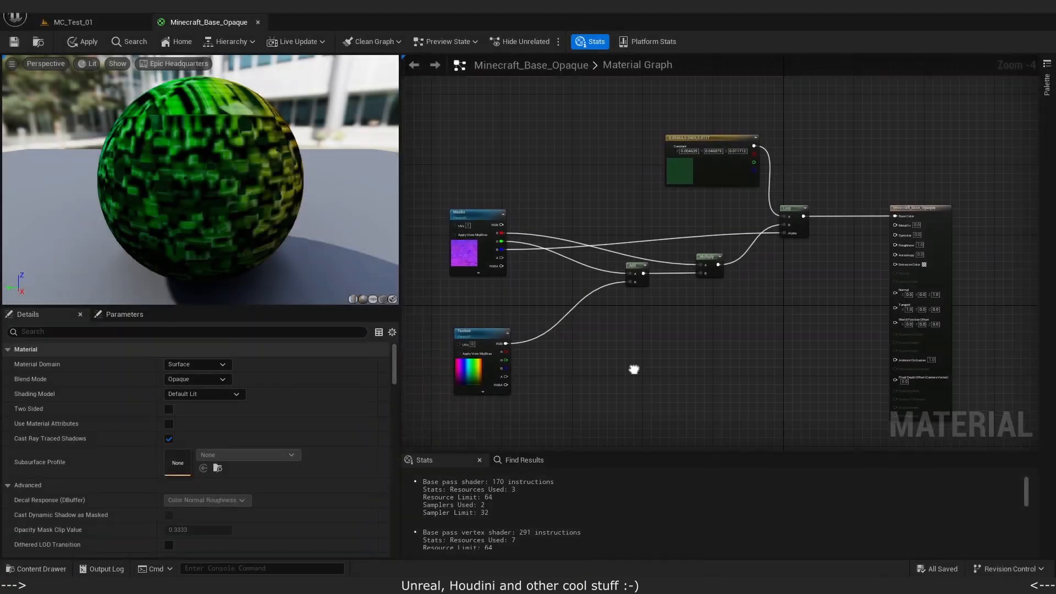
Step: Examine how the Minecraft_Base_Opaque material graph combines its texture, masks and color constant into the base color
{"action": "right_click_drag", "start_coordinate": [634, 368], "coordinate": [666, 369]}
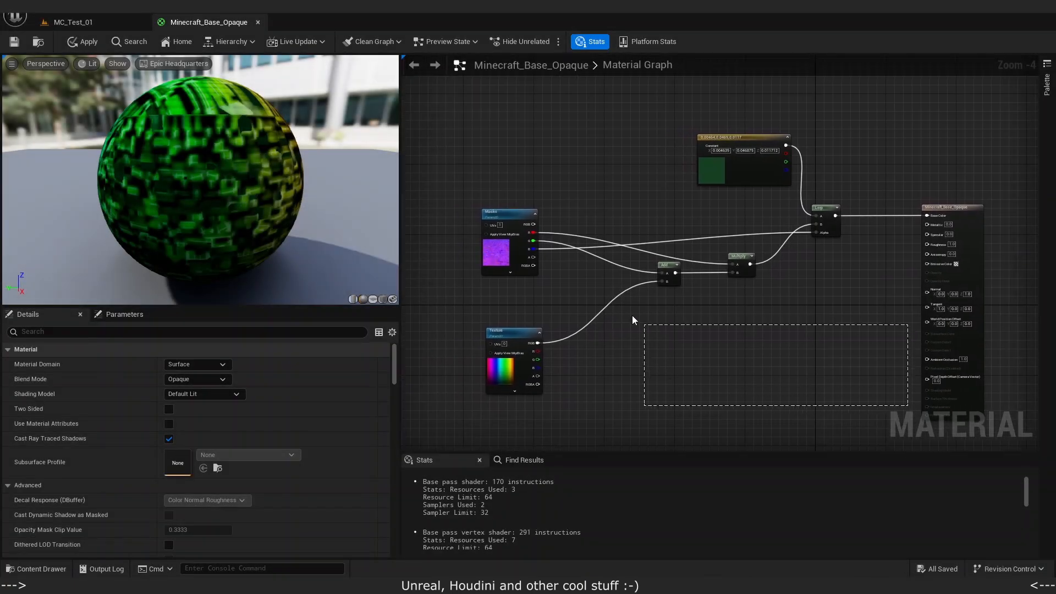
{"action": "left_click_drag", "start_coordinate": [460, 153], "coordinate": [463, 141]}
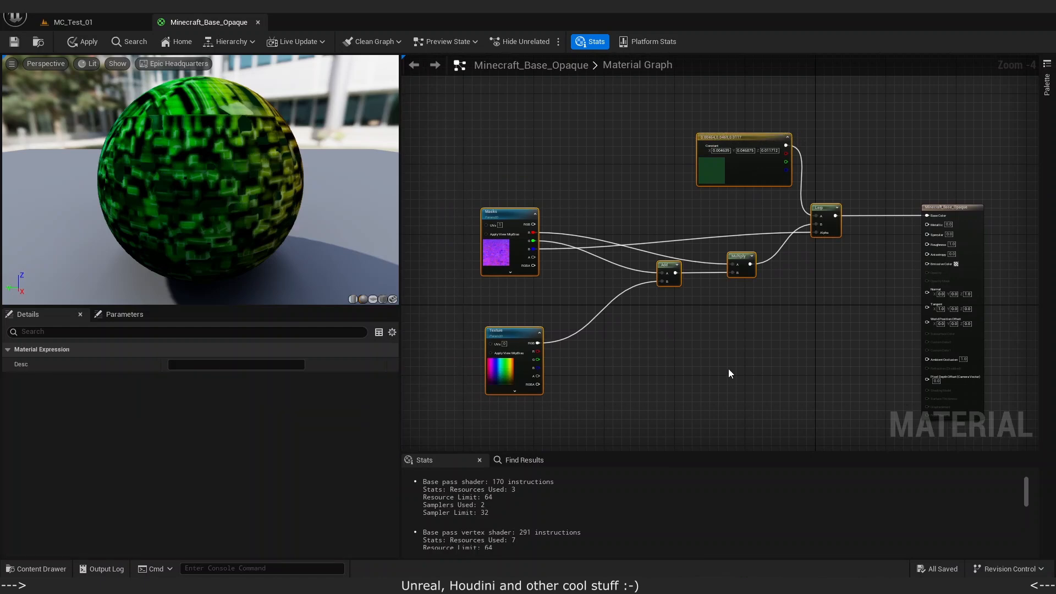
{"action": "right_click_drag", "start_coordinate": [727, 369], "coordinate": [694, 350]}
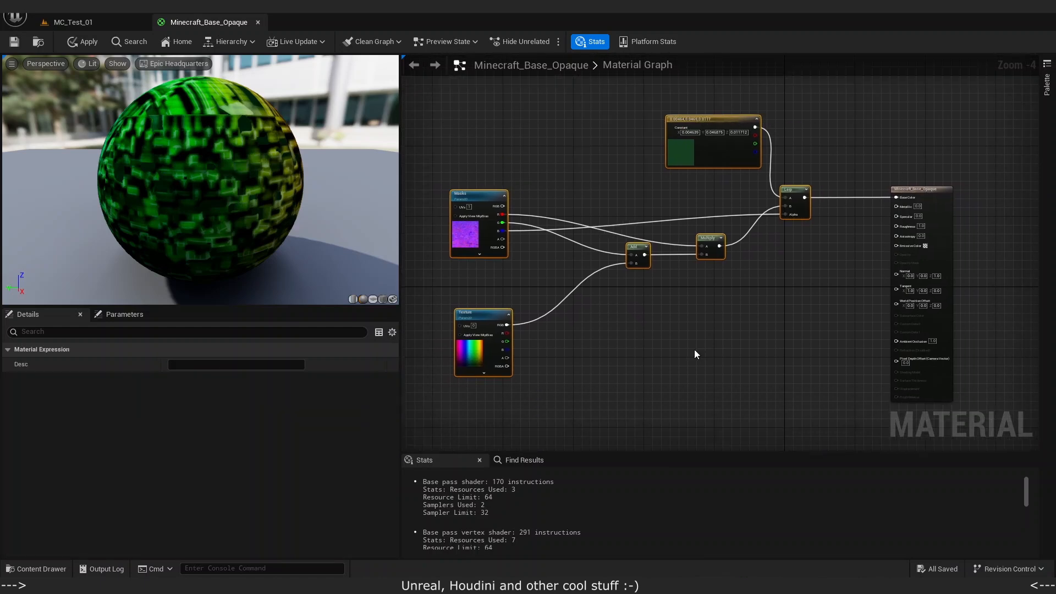
{"action": "left_click", "coordinate": [710, 381]}
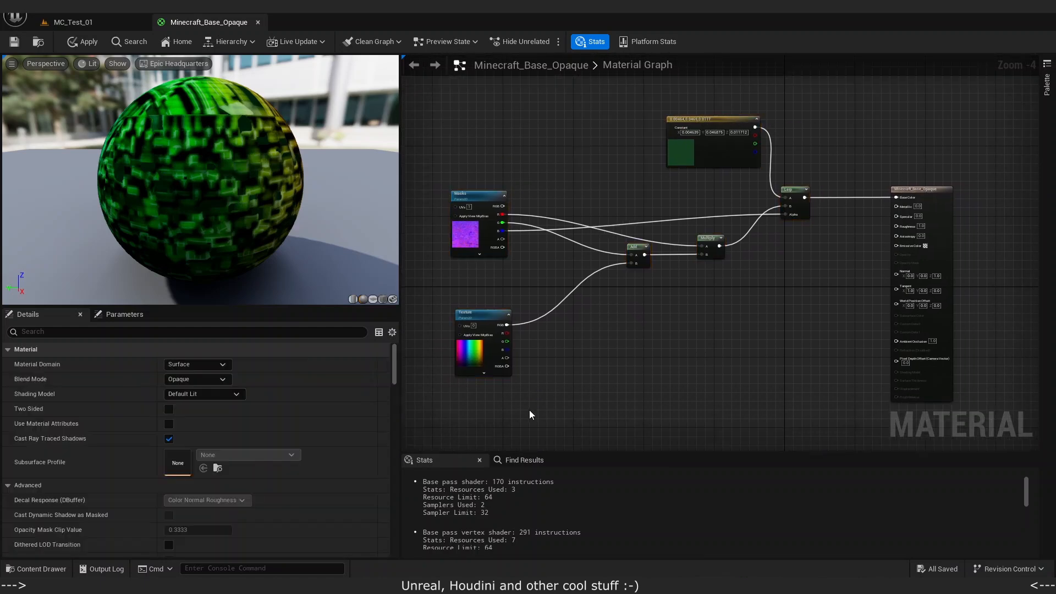